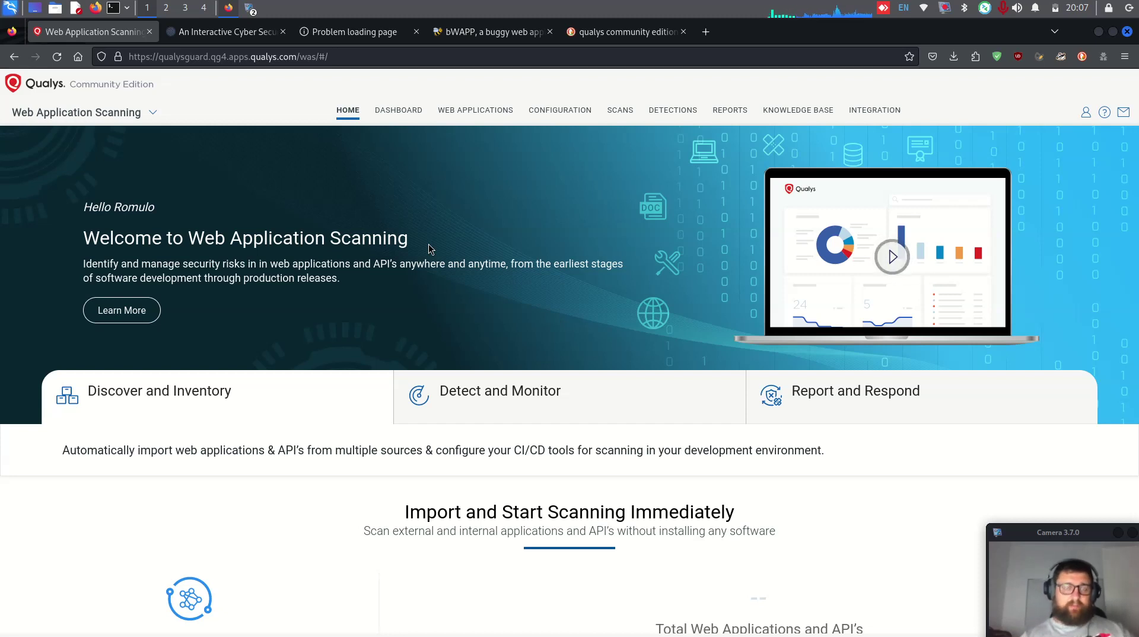
# Open the Web Applications list in Web Application Scanning and close the hack.me and Qualys Community Edition search pages in the browser
pyautogui.click(489, 112)
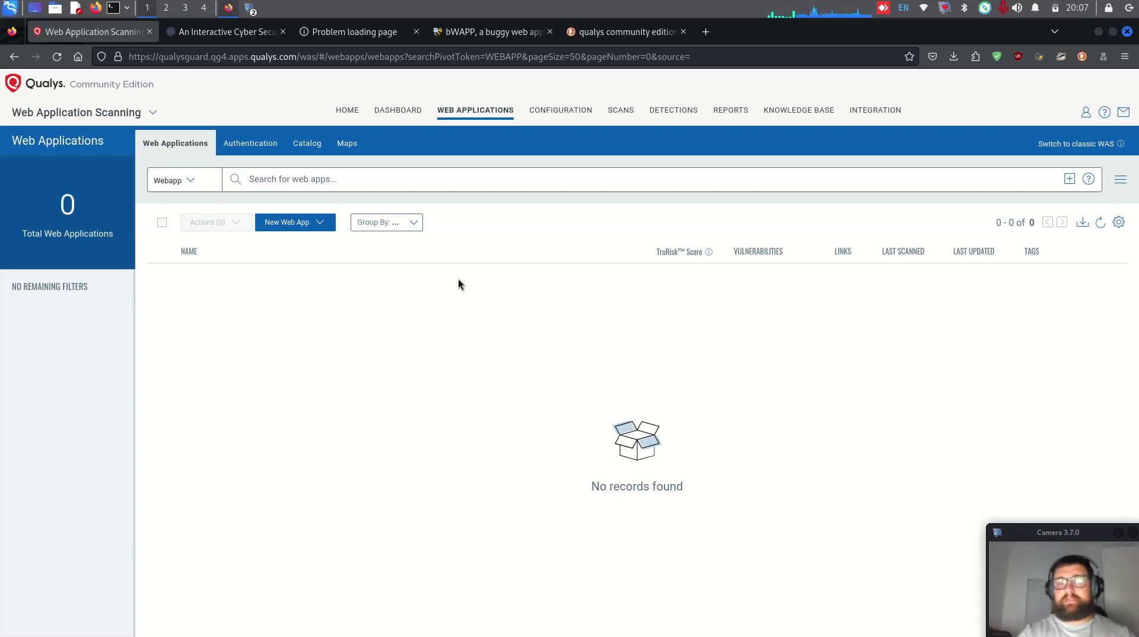
pyautogui.click(498, 33)
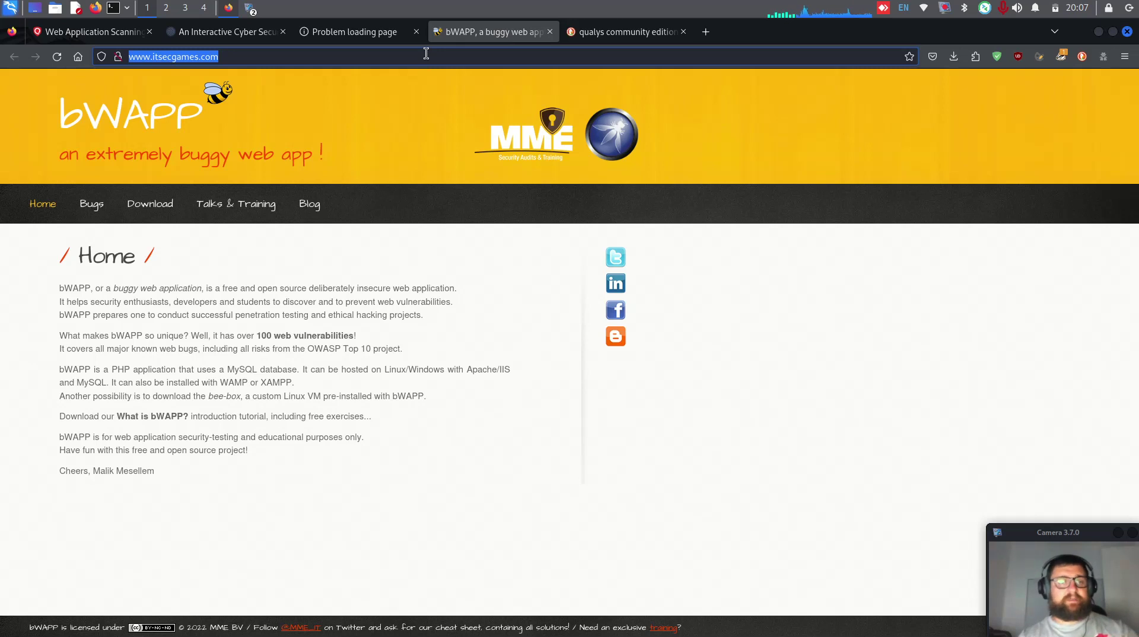
pyautogui.click(355, 39)
pyautogui.click(60, 61)
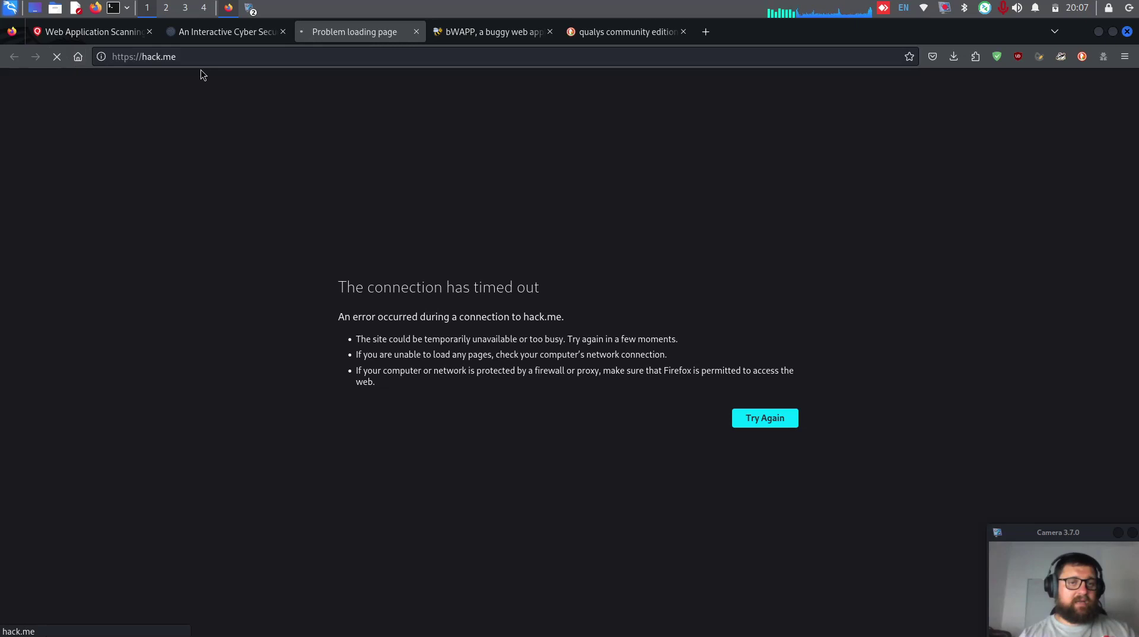
pyautogui.click(416, 32)
pyautogui.click(198, 38)
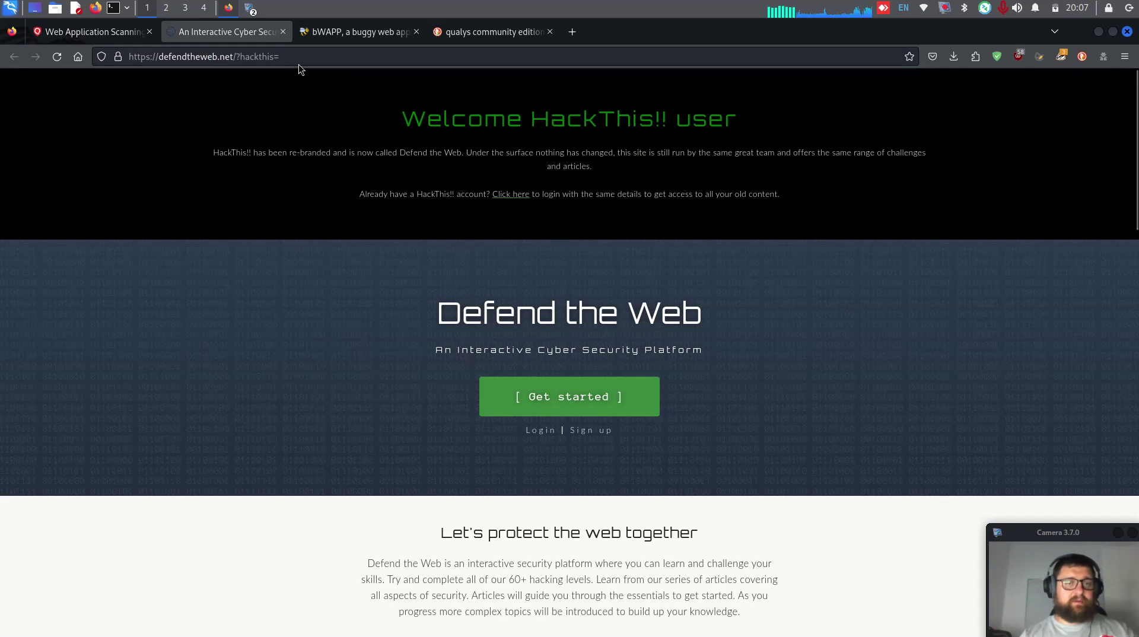
pyautogui.click(85, 32)
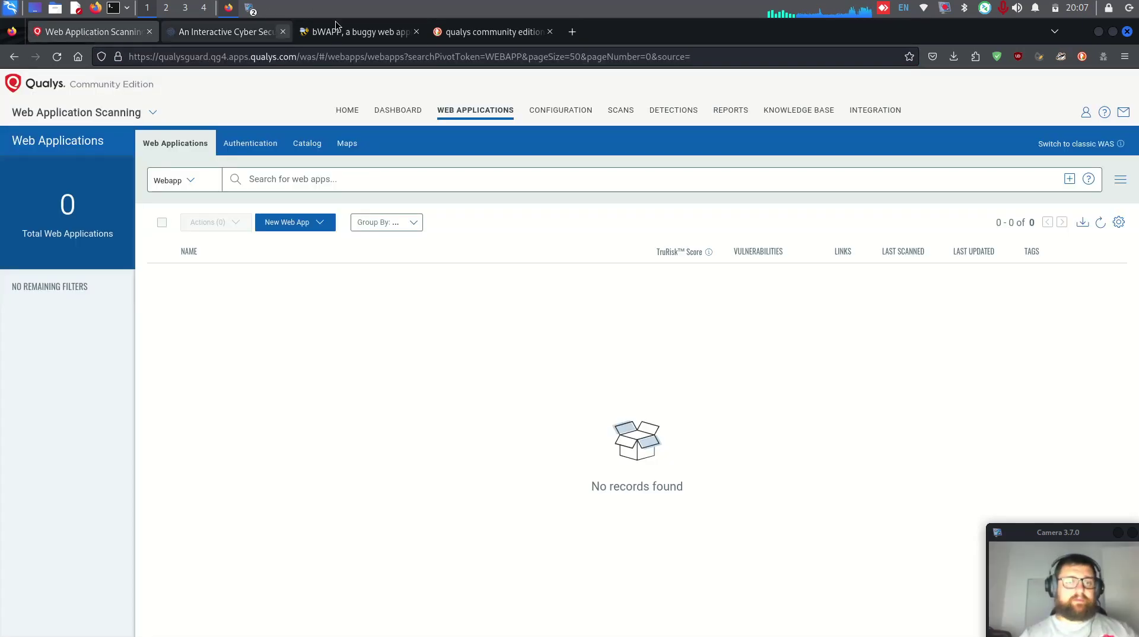
pyautogui.click(349, 31)
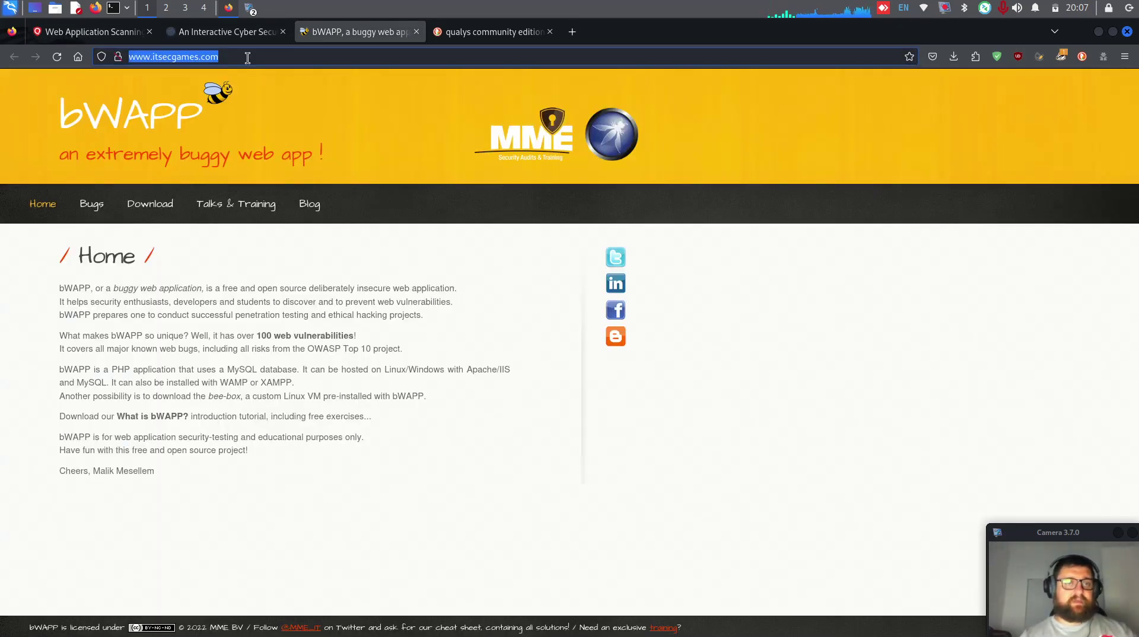
pyautogui.click(548, 32)
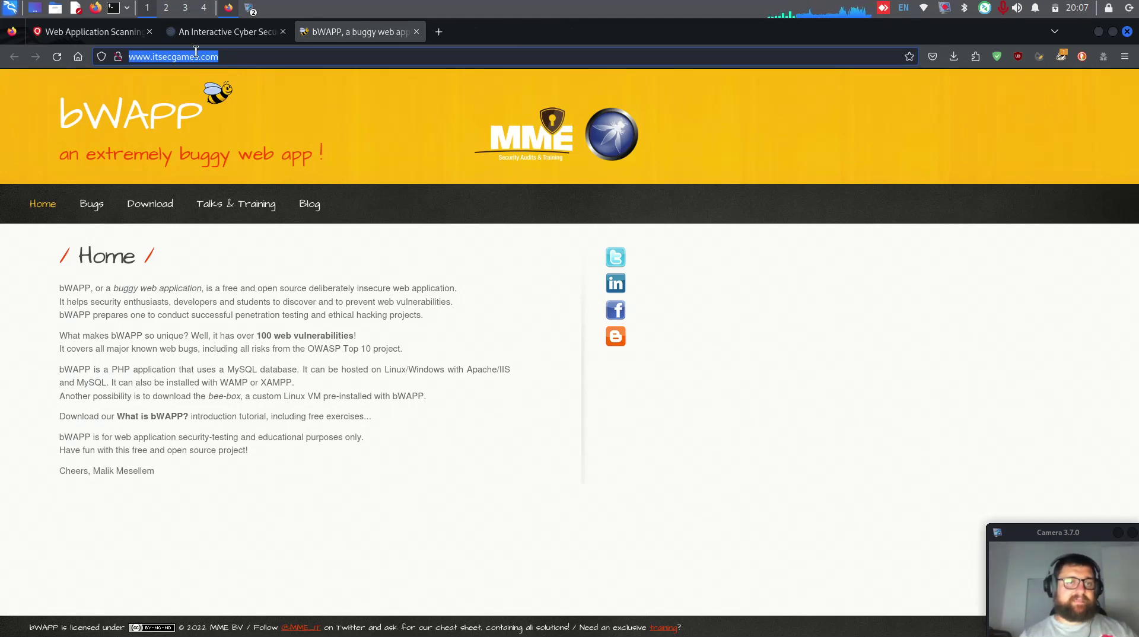
pyautogui.hotkey('ctrl', 'Tab')
pyautogui.click(291, 222)
pyautogui.click(290, 249)
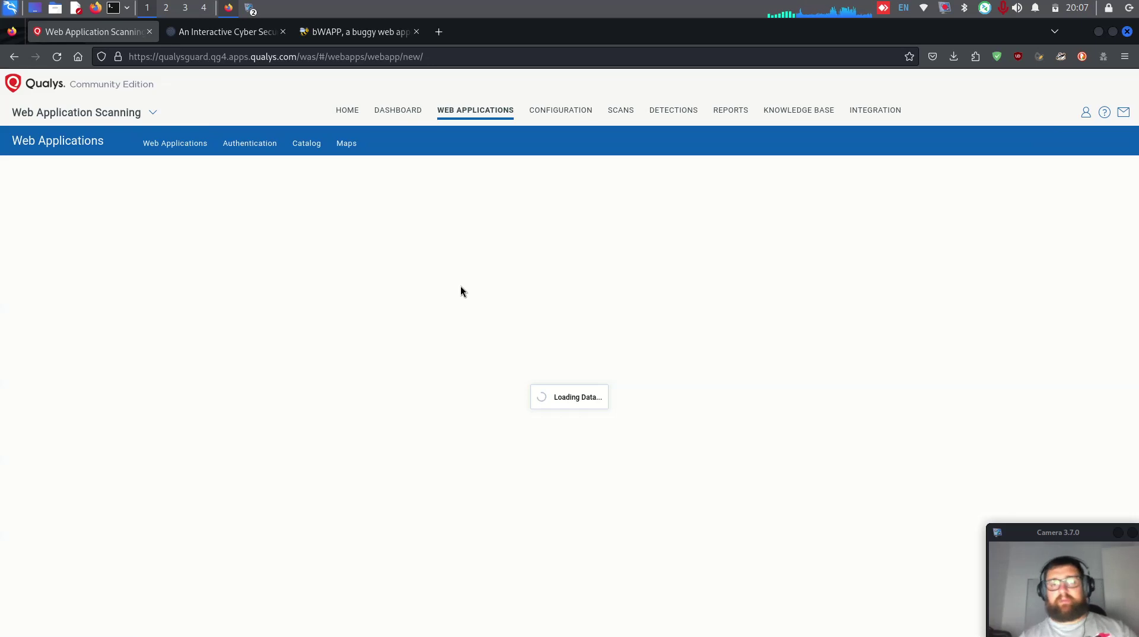
pyautogui.click(352, 237)
pyautogui.write('http://www.itsecgames.com/')
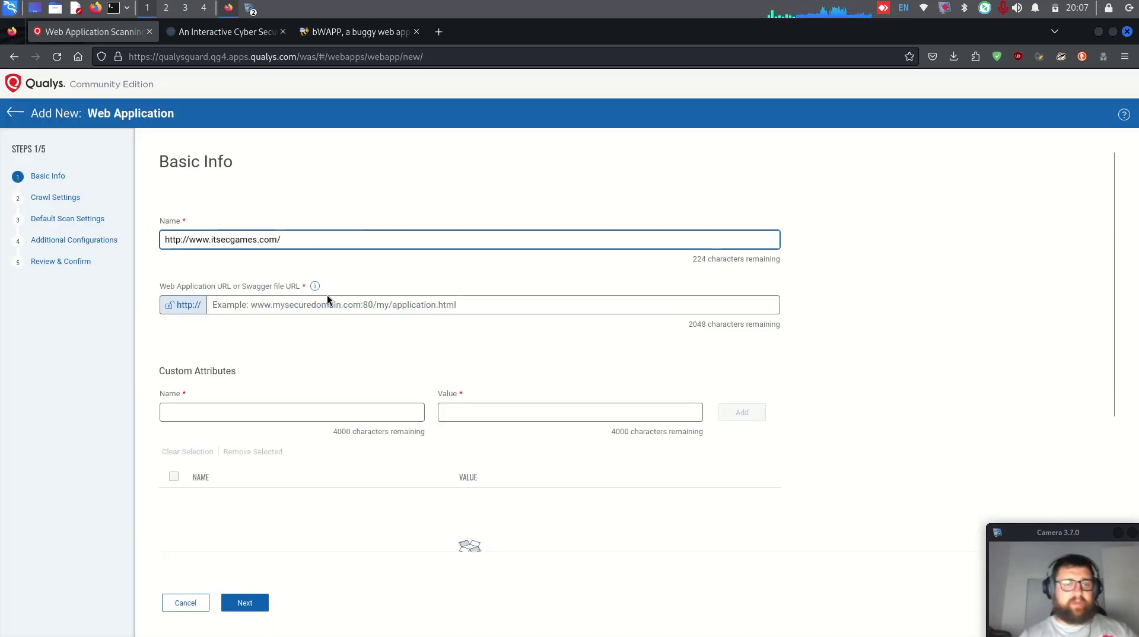
pyautogui.click(303, 309)
pyautogui.write('www.itsecgames.com/')
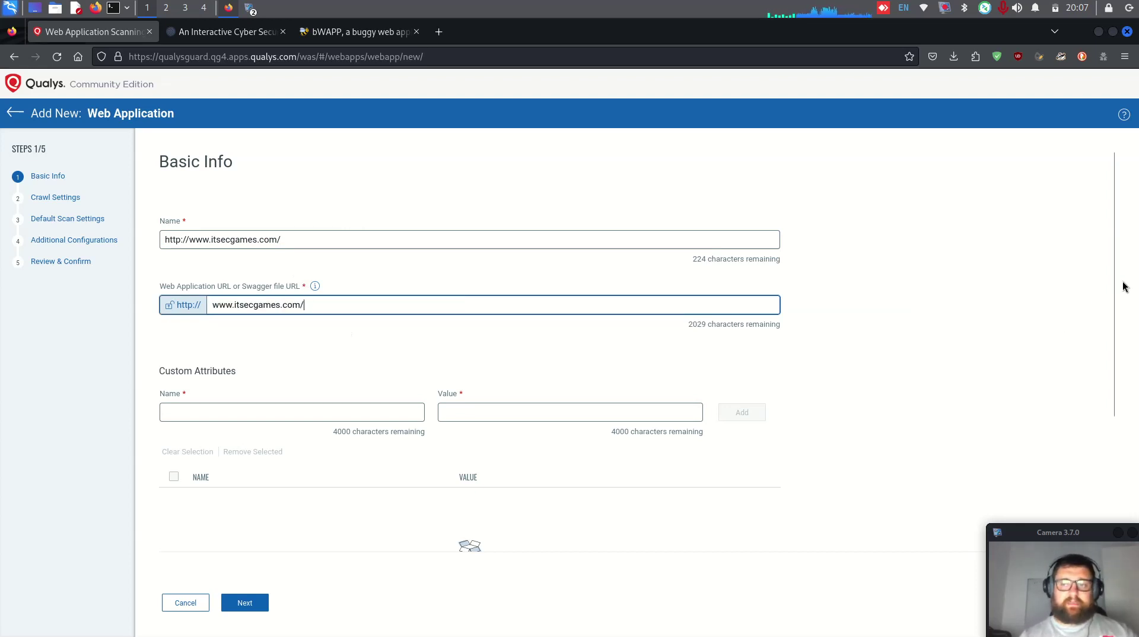
pyautogui.moveTo(1112, 279); pyautogui.dragTo(1113, 324)
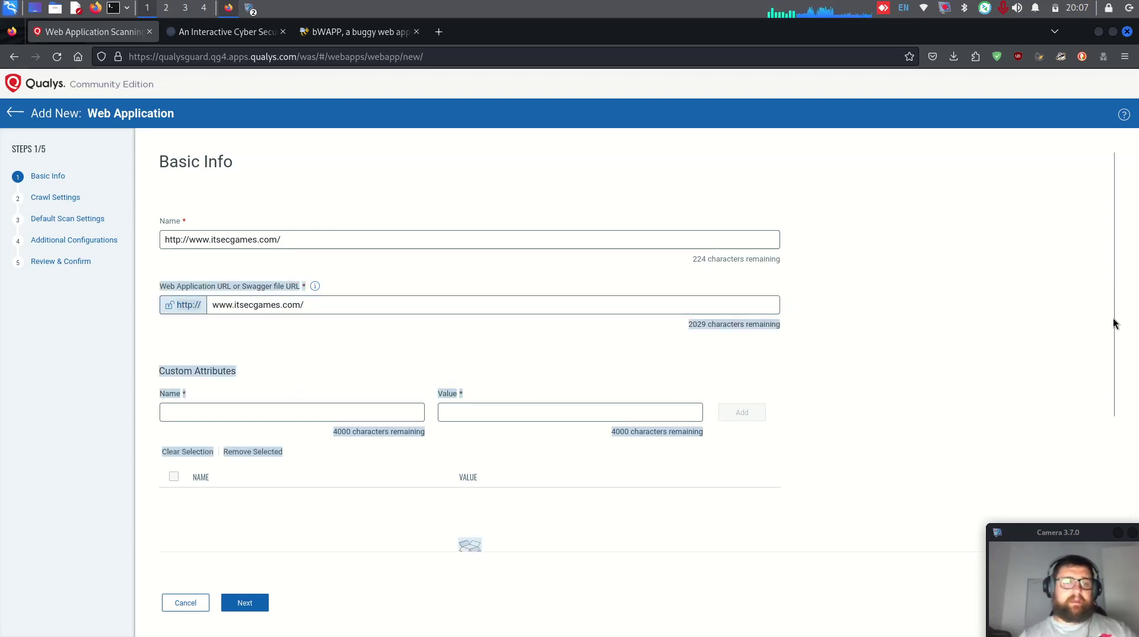
pyautogui.click(956, 271)
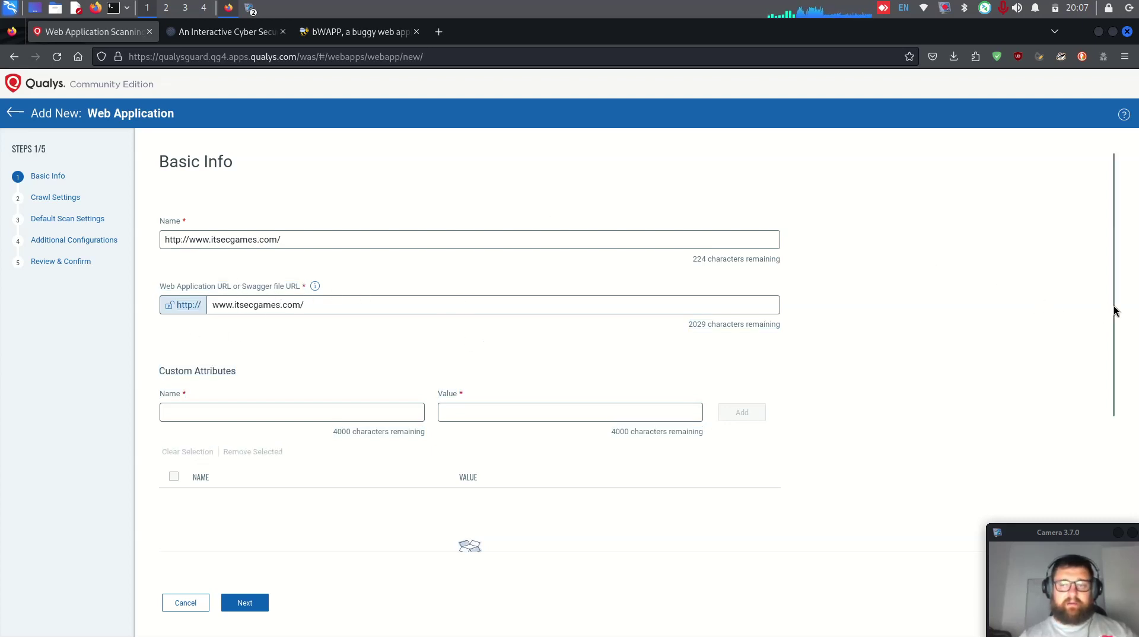
pyautogui.moveTo(1113, 310); pyautogui.dragTo(1113, 459)
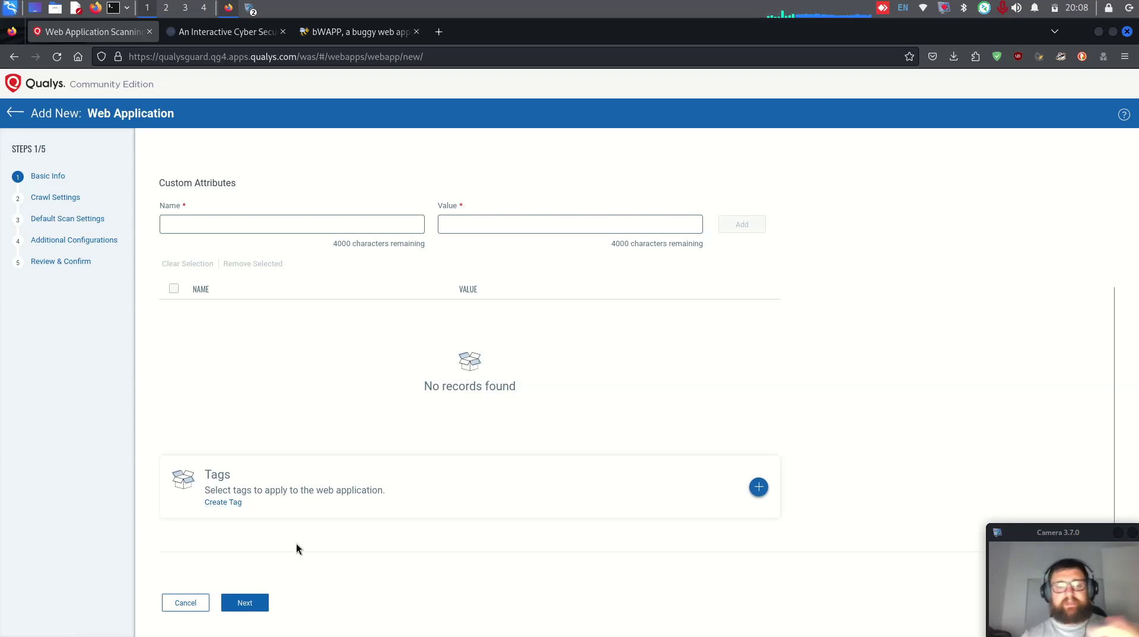
pyautogui.click(246, 604)
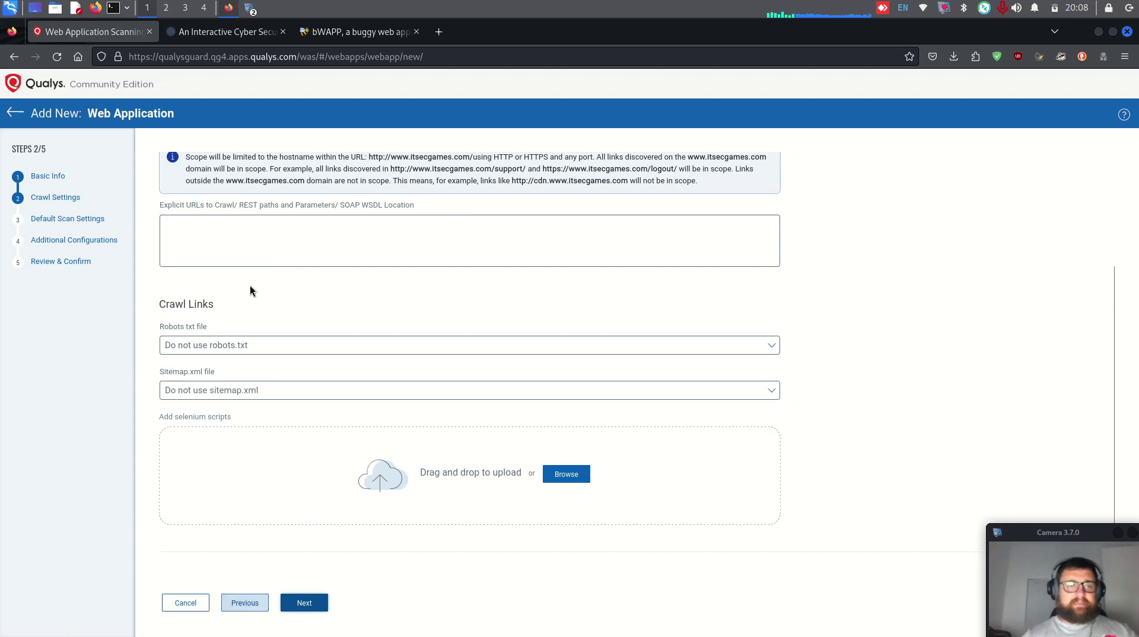
pyautogui.moveTo(1114, 397); pyautogui.dragTo(1114, 207)
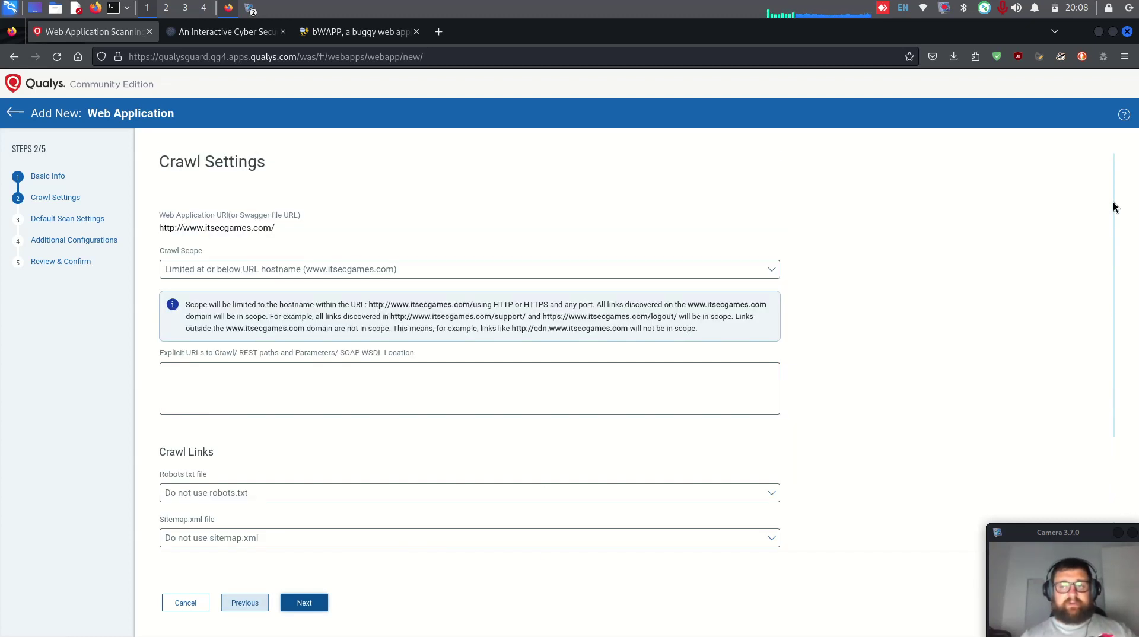
pyautogui.click(277, 271)
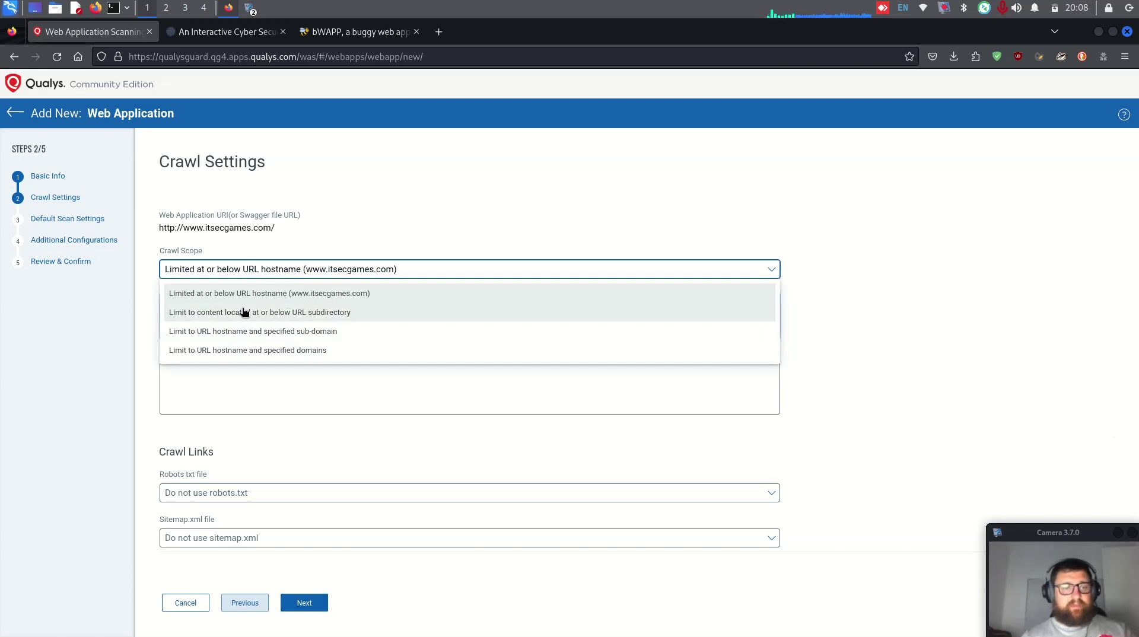
pyautogui.click(368, 294)
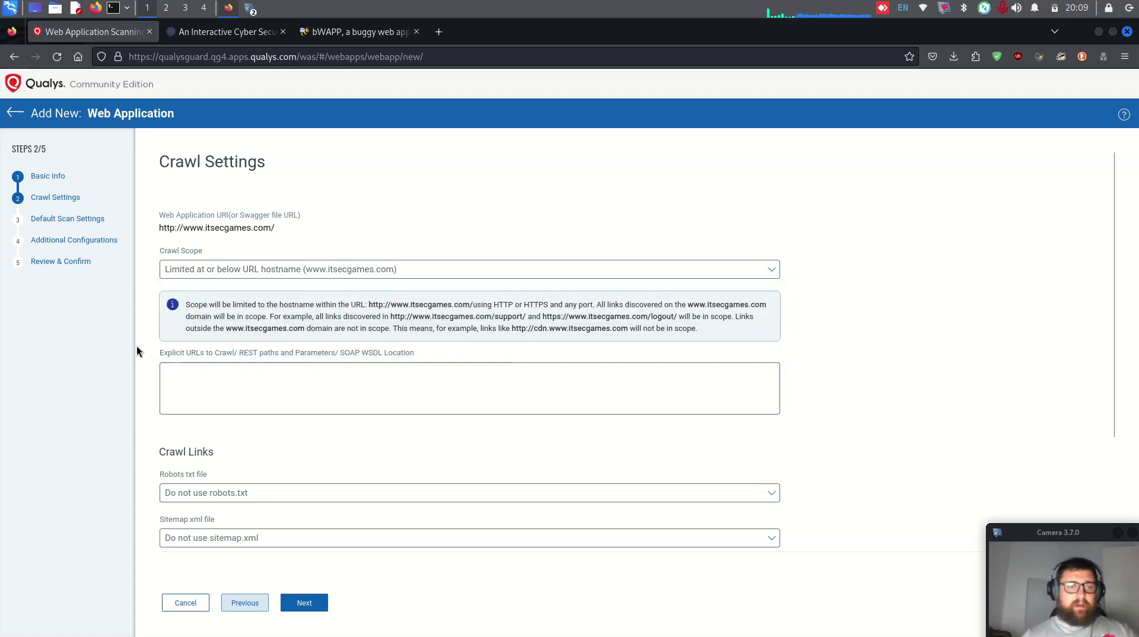
pyautogui.moveTo(172, 353); pyautogui.dragTo(408, 354)
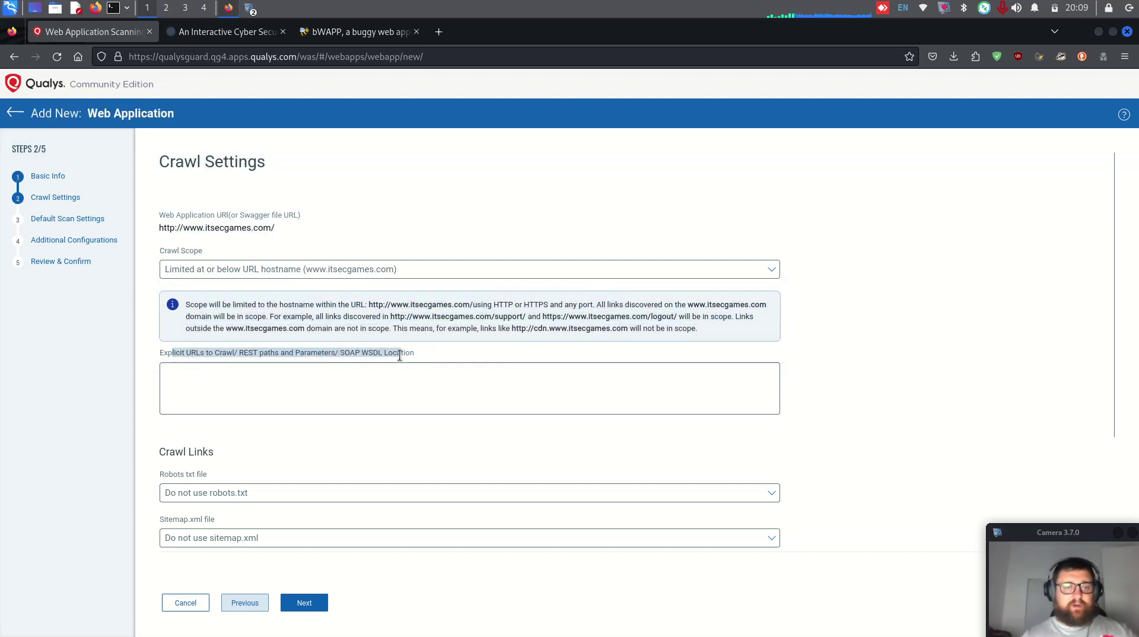
pyautogui.click(410, 354)
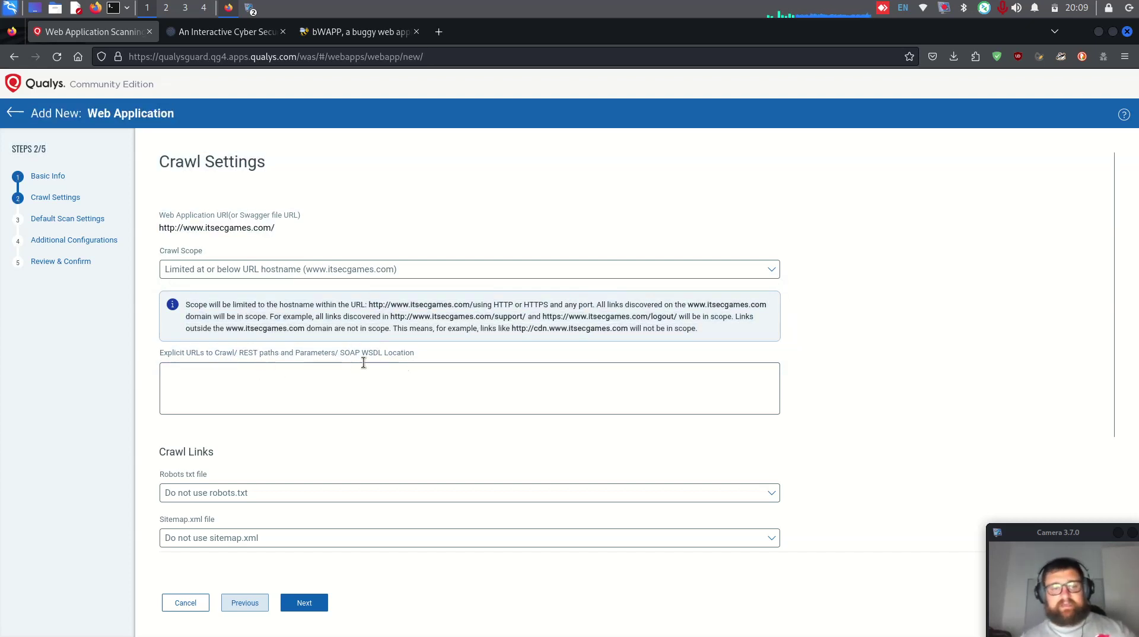
# Set the crawl to include all links and directories found in robots.txt and sitemap.xml, and proceed without adding selenium scripts
pyautogui.moveTo(1113, 318); pyautogui.dragTo(1113, 471)
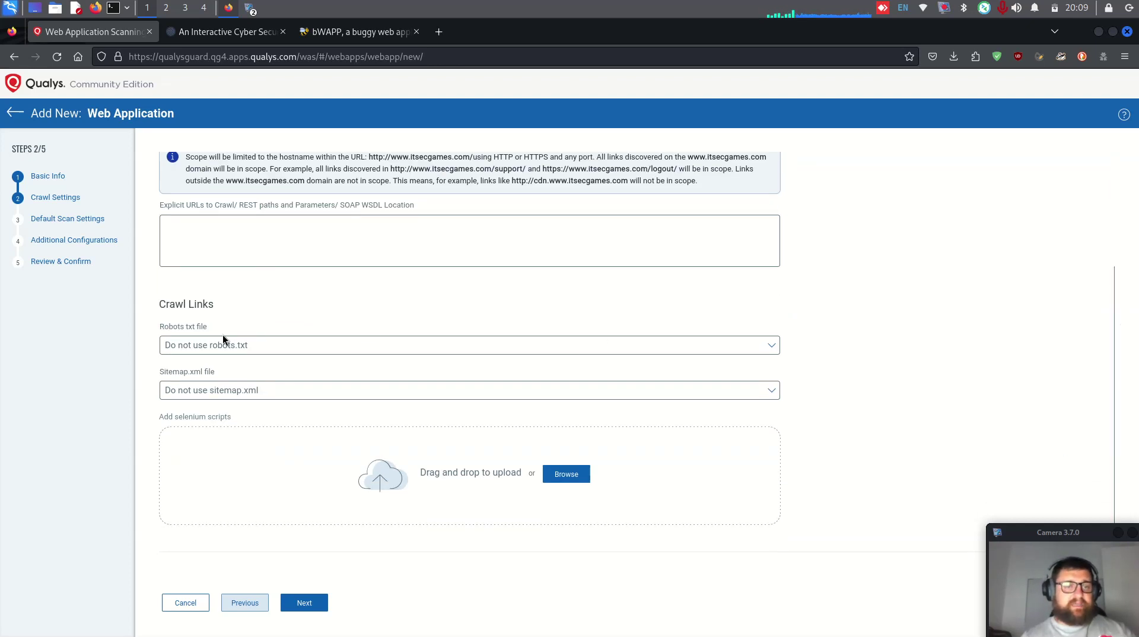
pyautogui.click(243, 350)
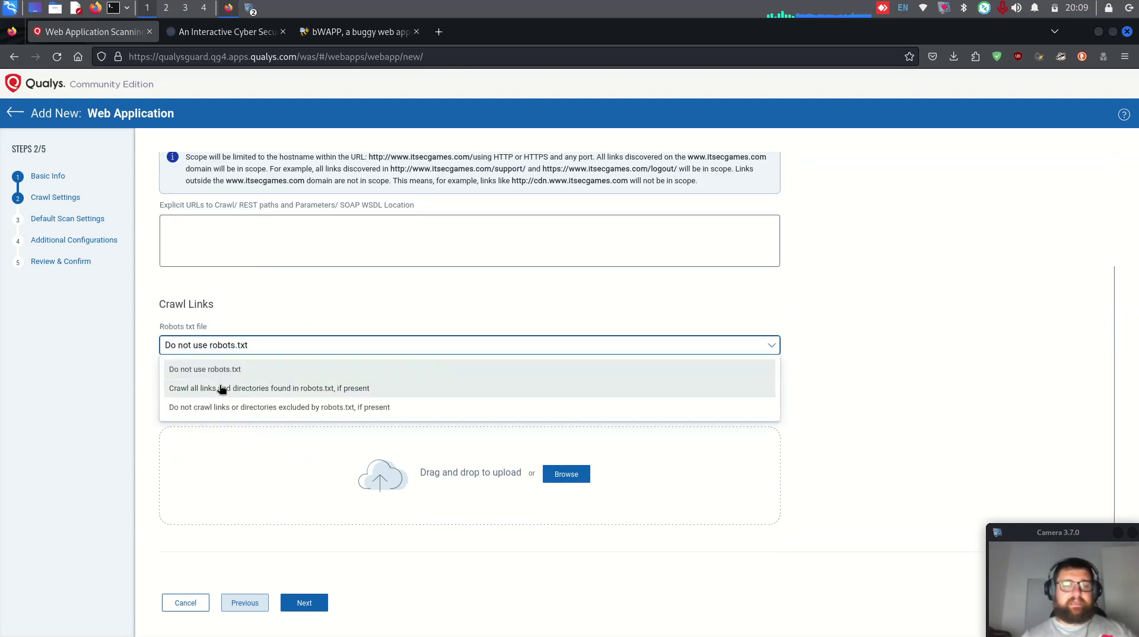
pyautogui.click(256, 390)
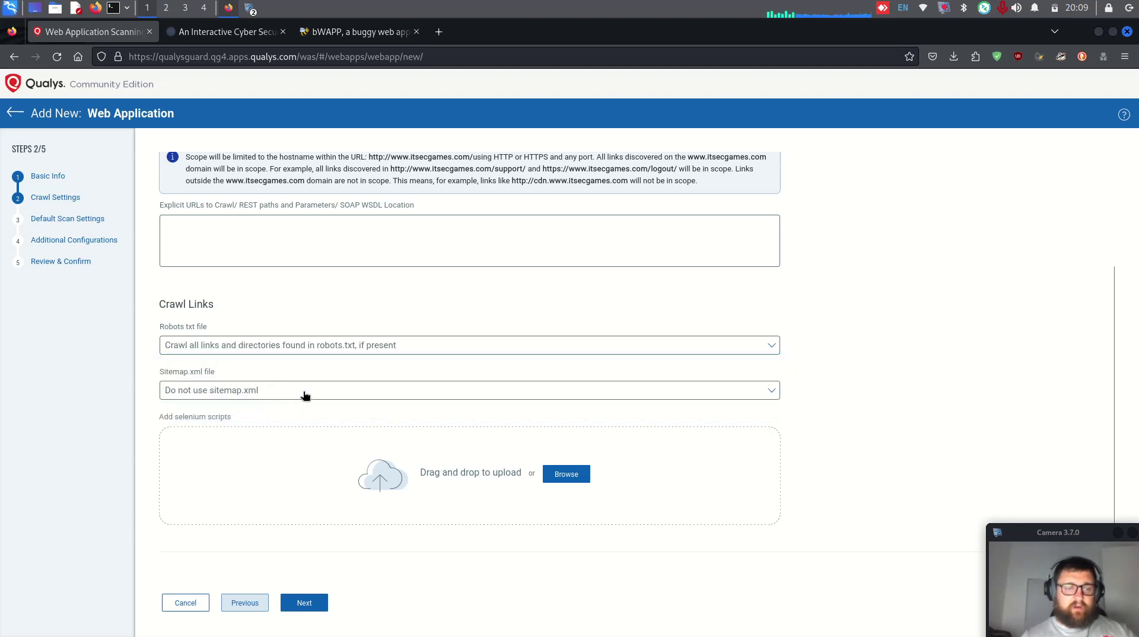
pyautogui.click(259, 391)
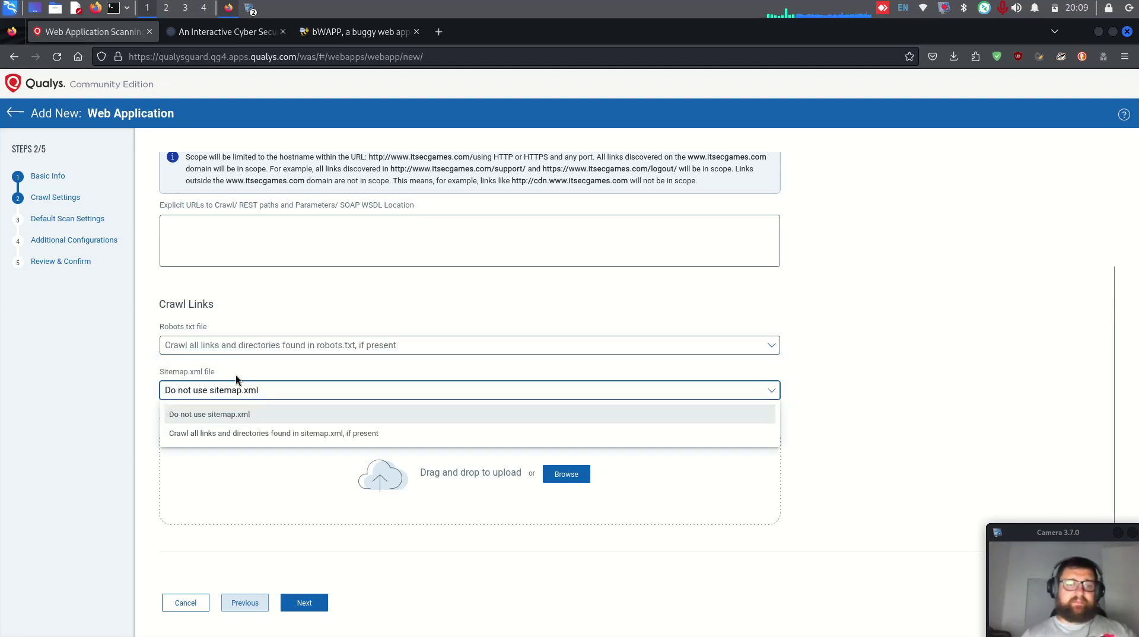
pyautogui.click(254, 434)
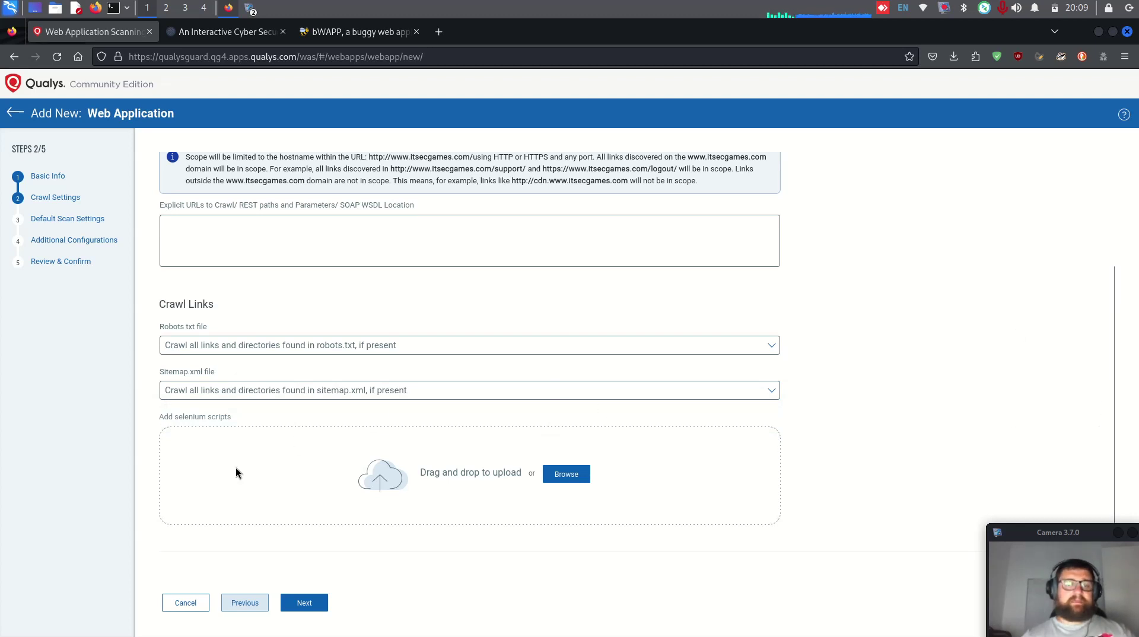
pyautogui.doubleClick(173, 416)
pyautogui.click(248, 417)
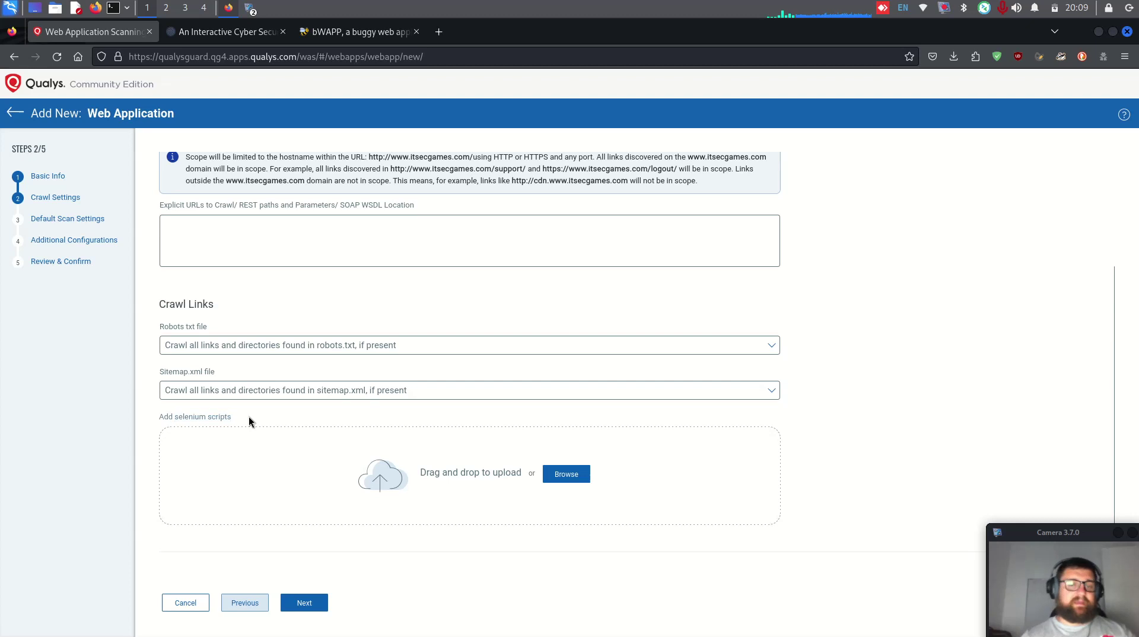
pyautogui.click(304, 603)
# Choose Initial WAS Options as the option profile in the default scan settings
pyautogui.click(397, 236)
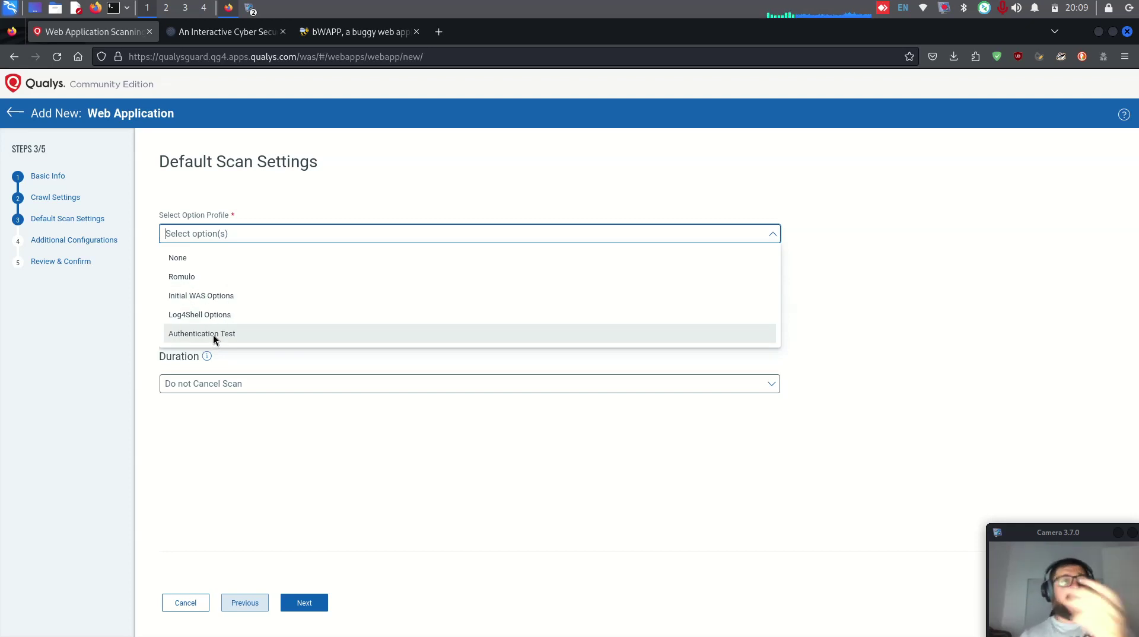
pyautogui.click(230, 297)
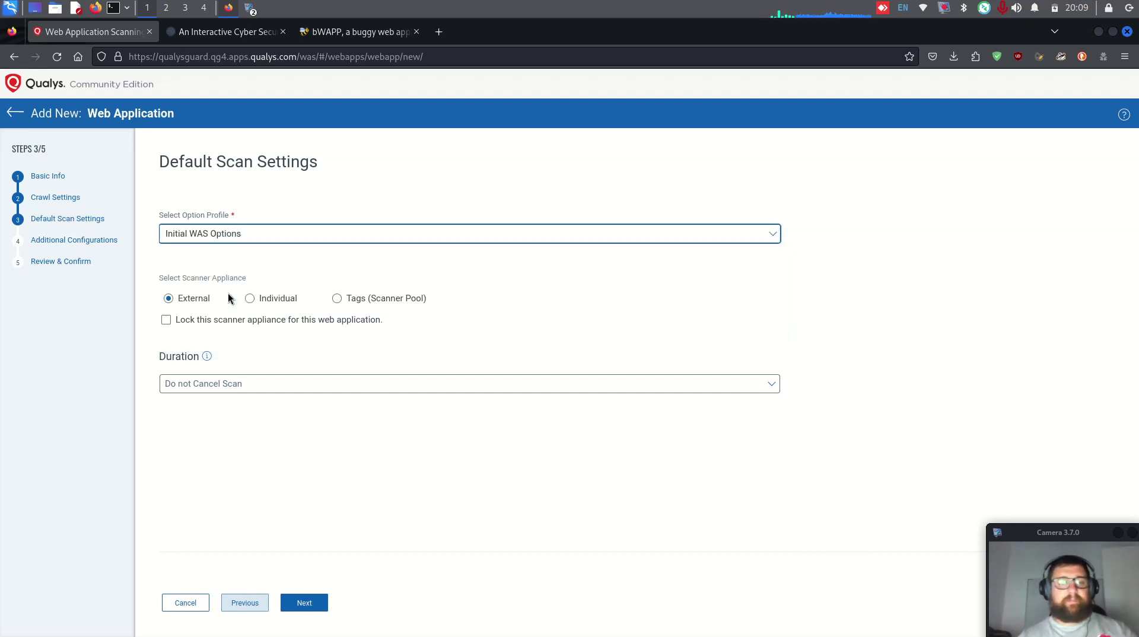
pyautogui.moveTo(181, 278); pyautogui.dragTo(254, 277)
pyautogui.click(254, 277)
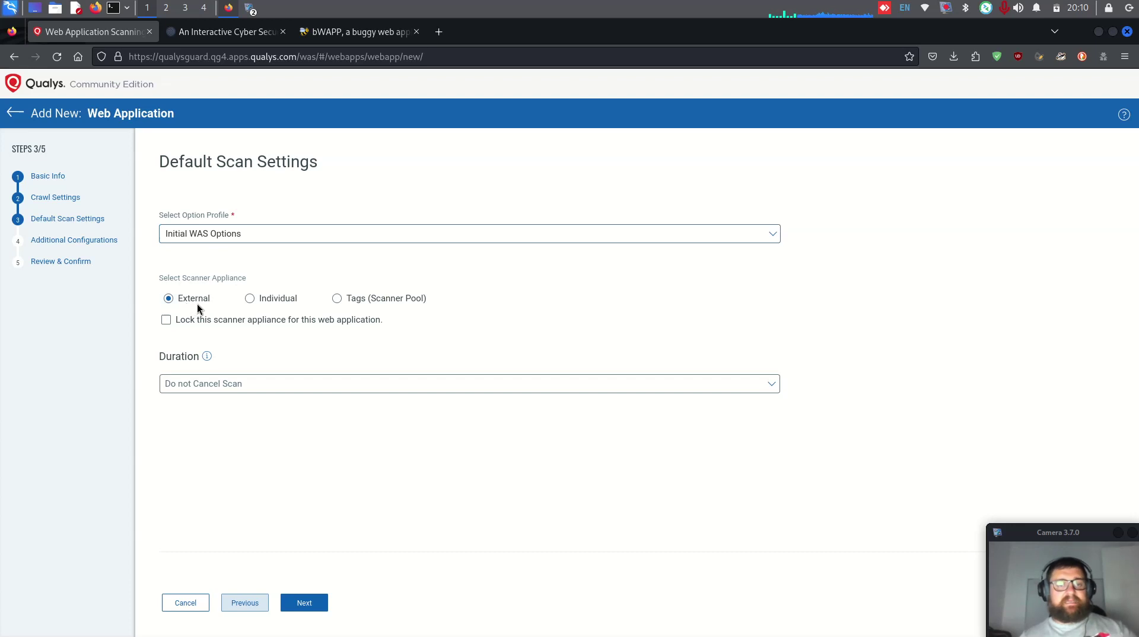
# Try the Individual and Tags (Scanner Pool) scanner appliance choices and return the selection to External
pyautogui.click(274, 298)
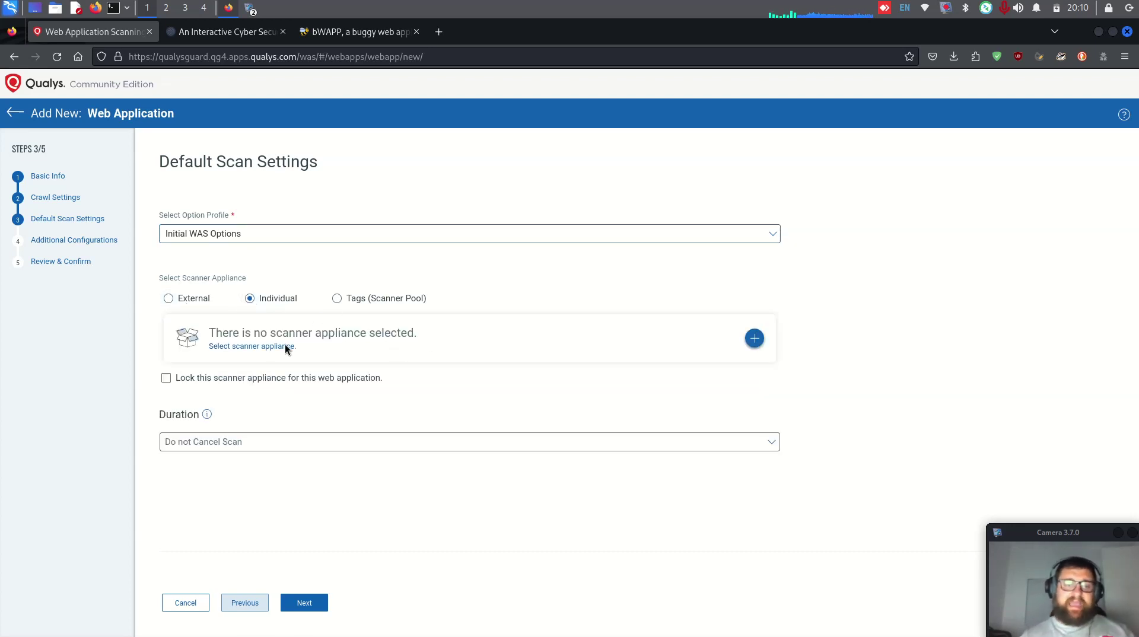
pyautogui.click(255, 347)
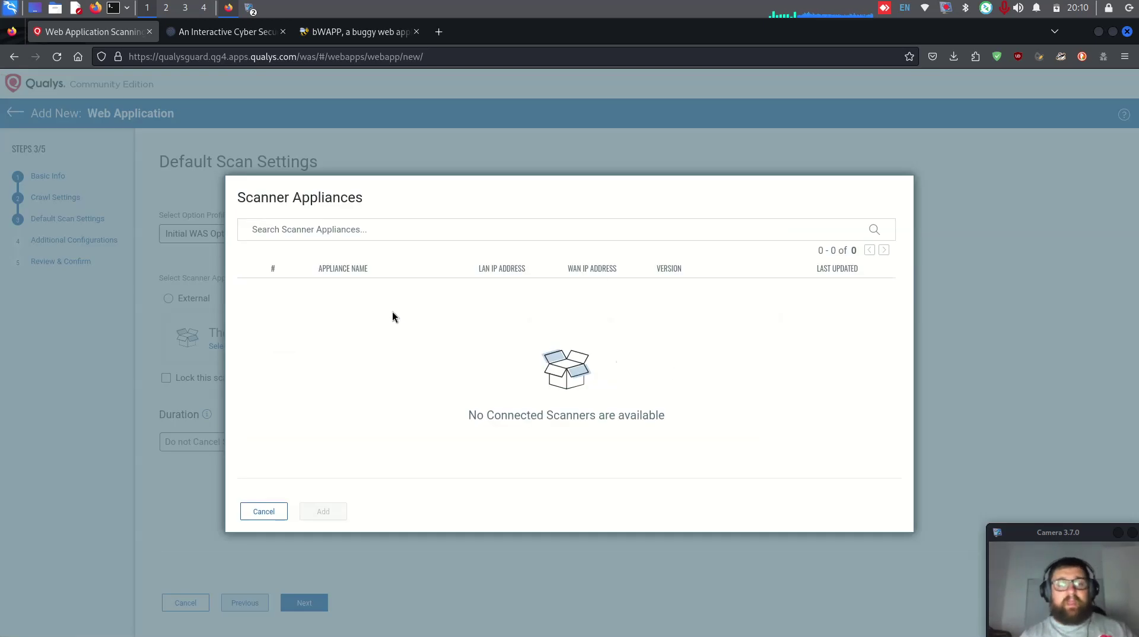
pyautogui.click(191, 282)
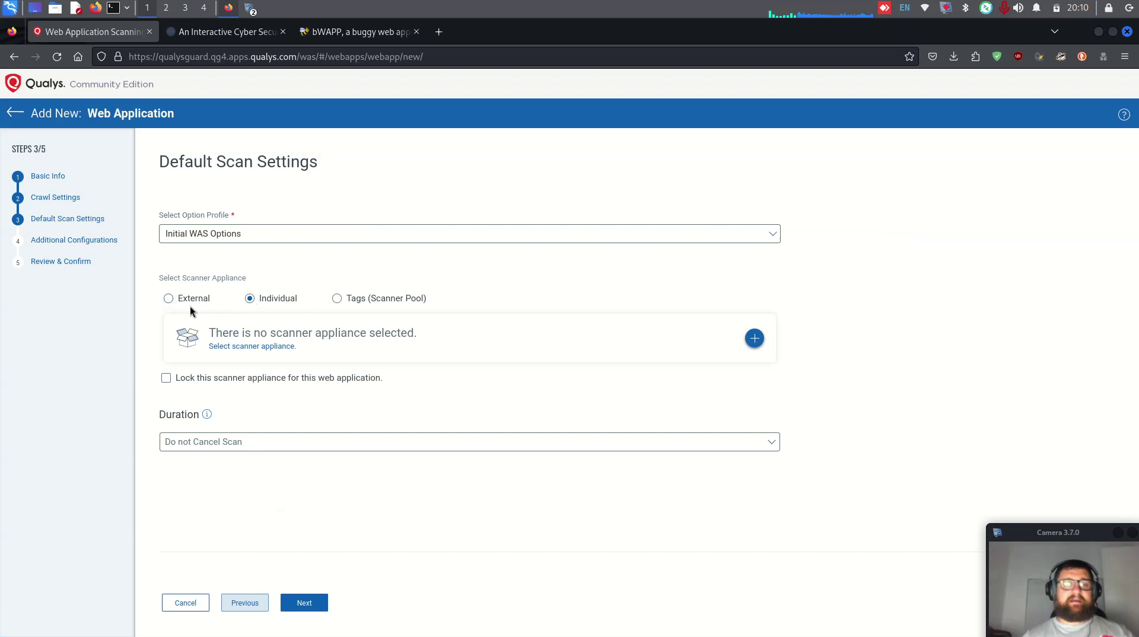
pyautogui.click(337, 298)
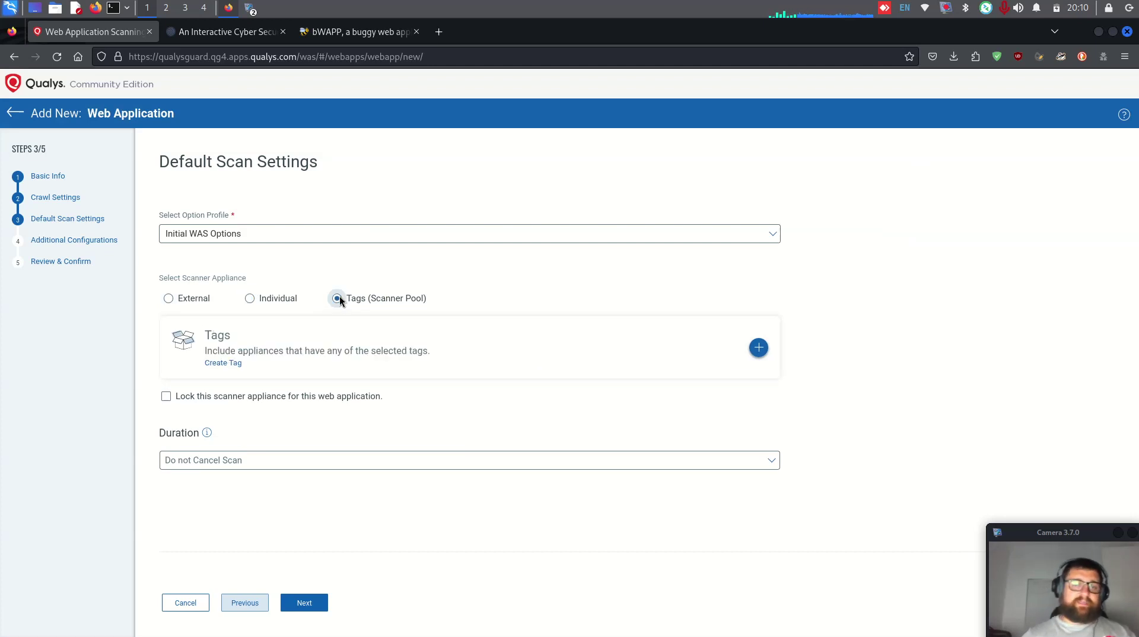
pyautogui.click(169, 299)
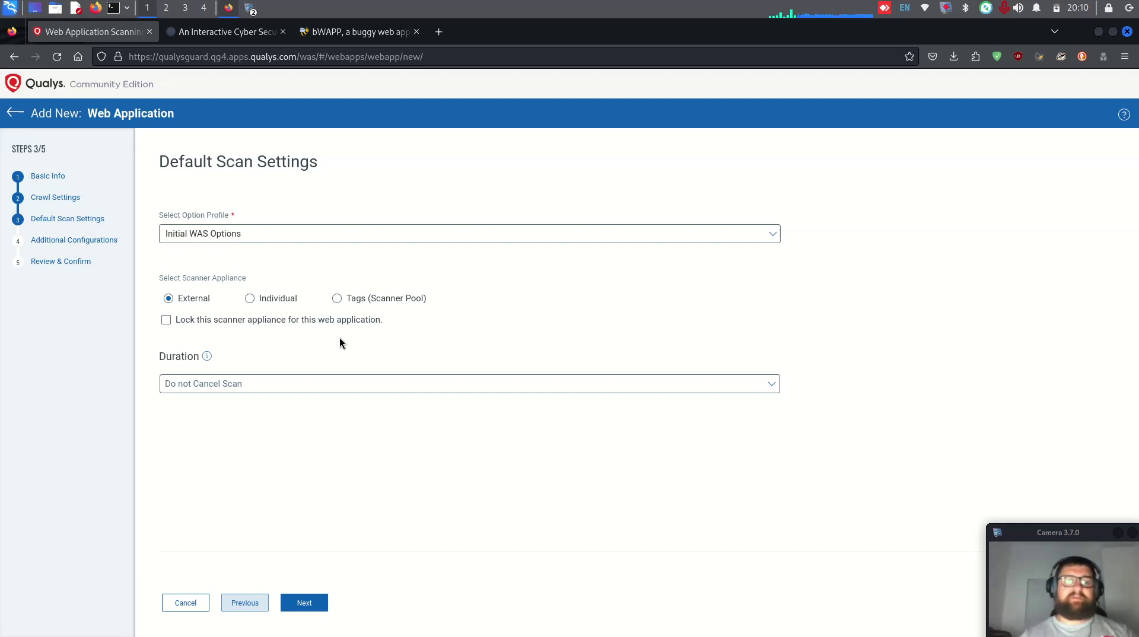
# Keep the scan duration at Do not Cancel Scan and proceed to the additional configurations
pyautogui.click(752, 387)
pyautogui.click(893, 365)
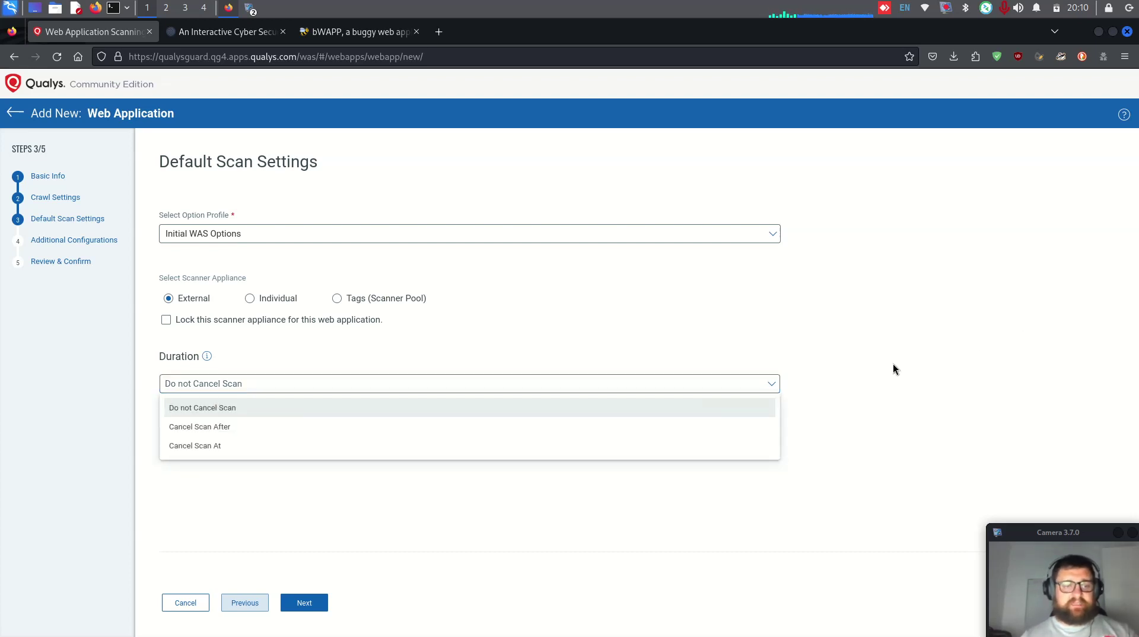
pyautogui.click(304, 602)
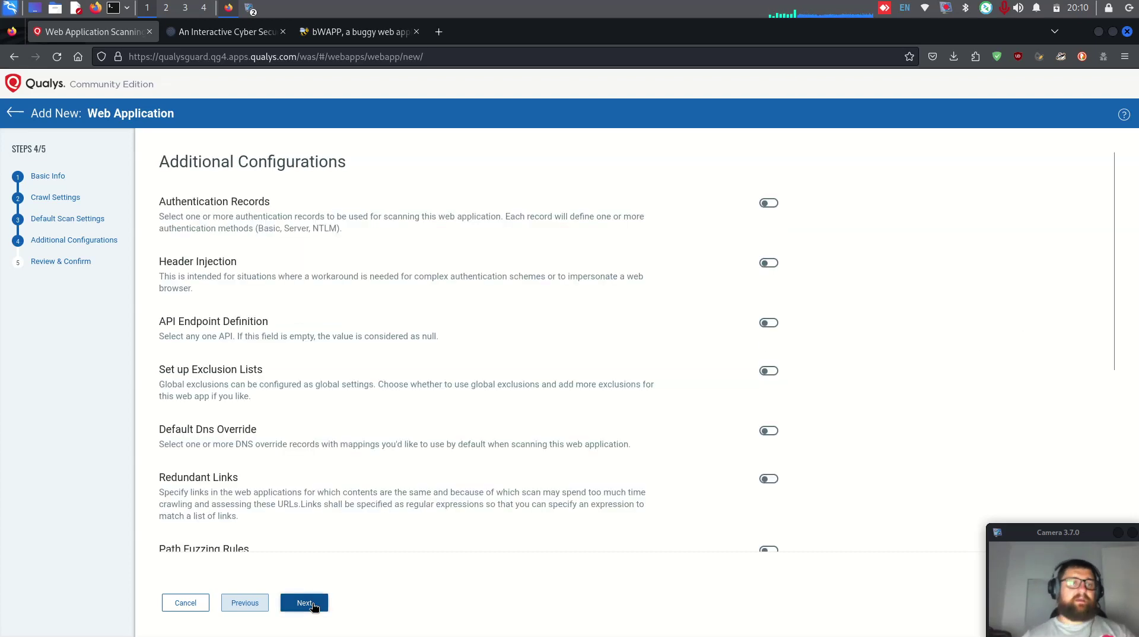
# Try out the Authentication Records, Header Injection and Path Fuzzing Rules options in the additional configurations, turning each off again
pyautogui.click(767, 205)
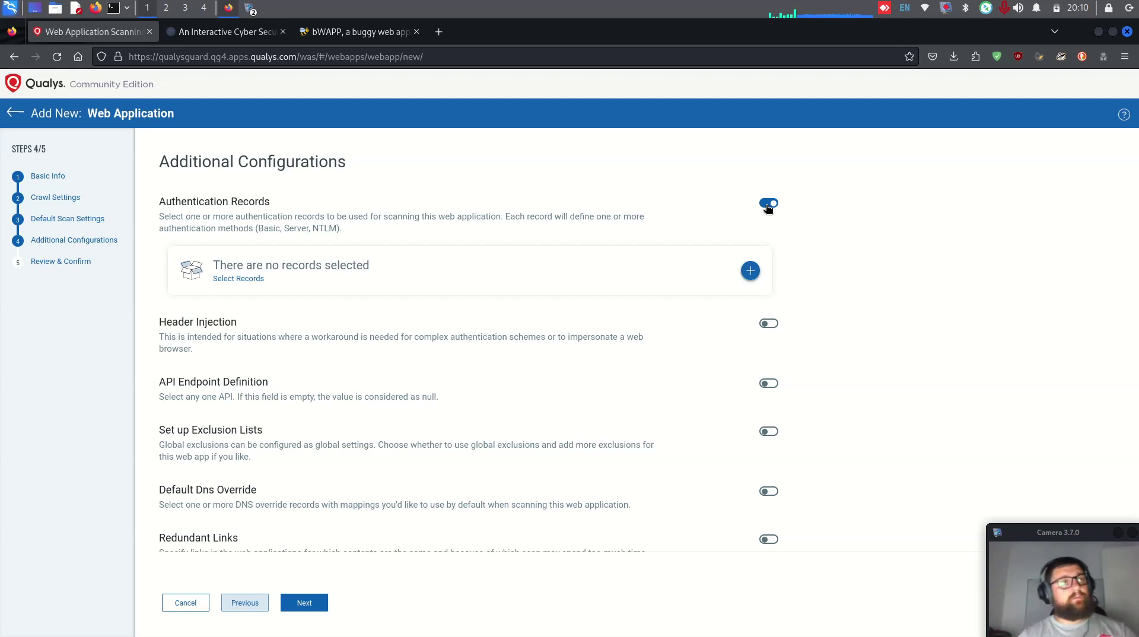
pyautogui.click(767, 204)
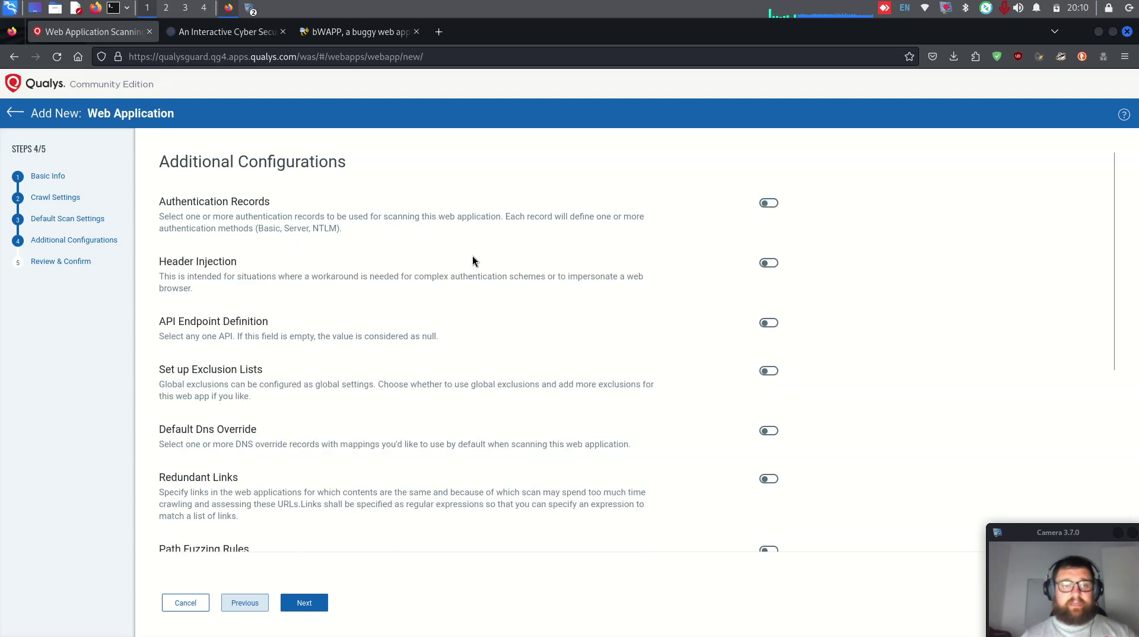
pyautogui.click(769, 263)
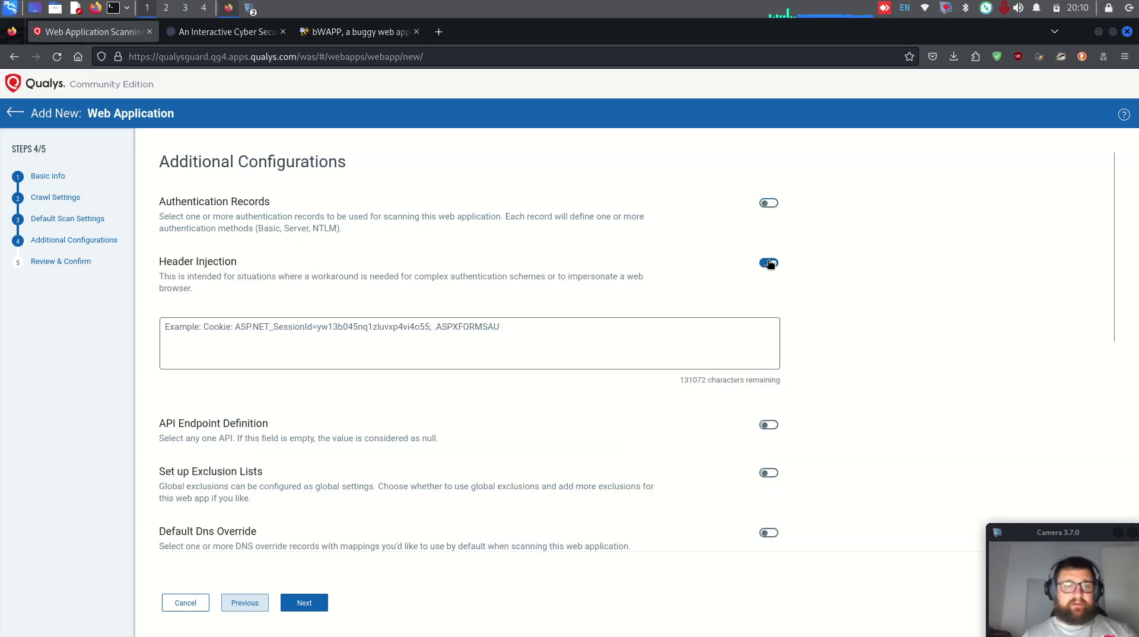
pyautogui.click(315, 342)
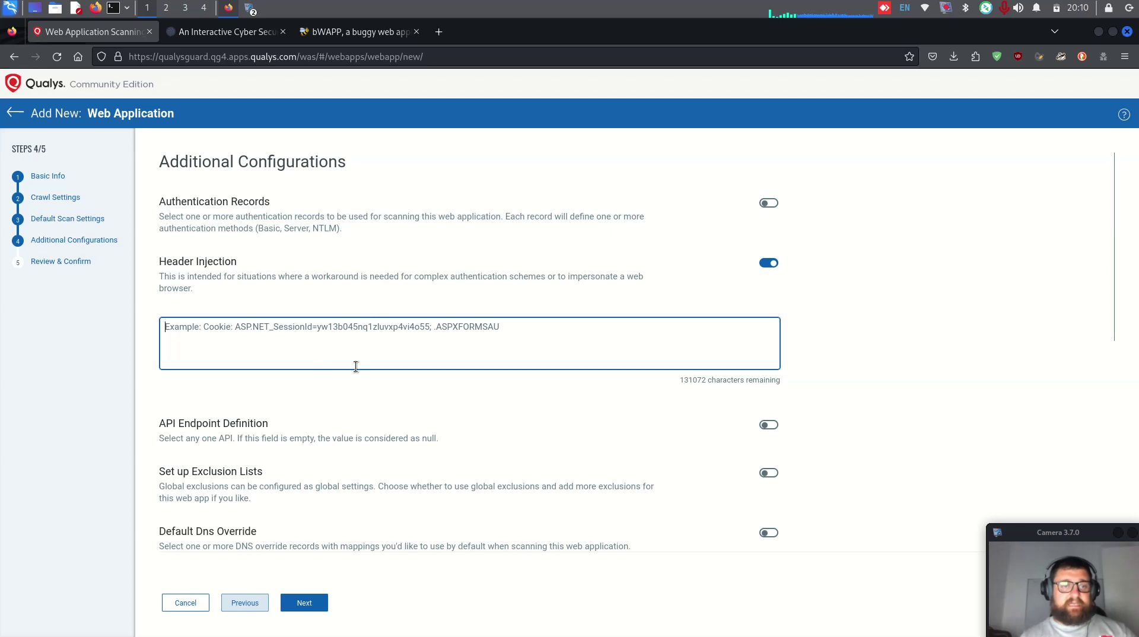
pyautogui.click(769, 263)
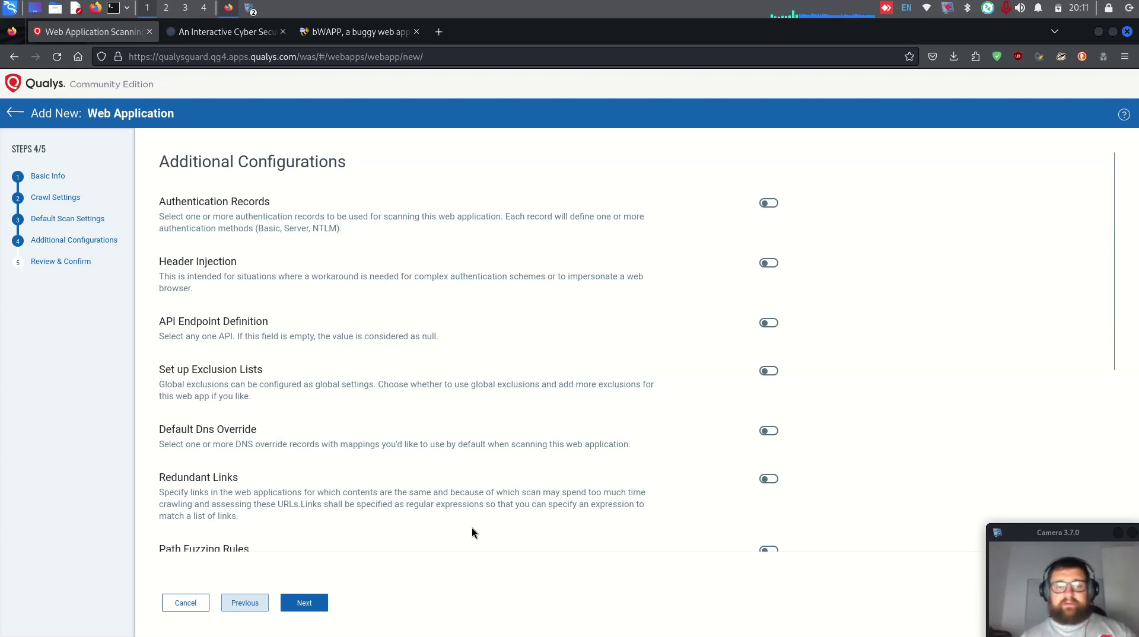
pyautogui.moveTo(1114, 330); pyautogui.dragTo(1108, 537)
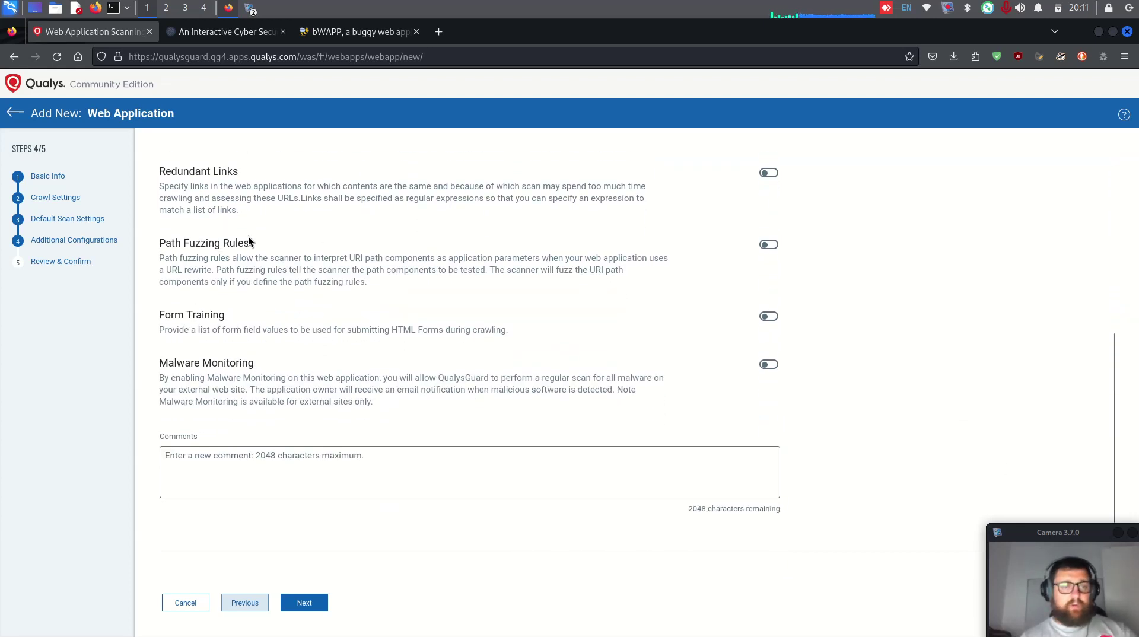
pyautogui.click(770, 246)
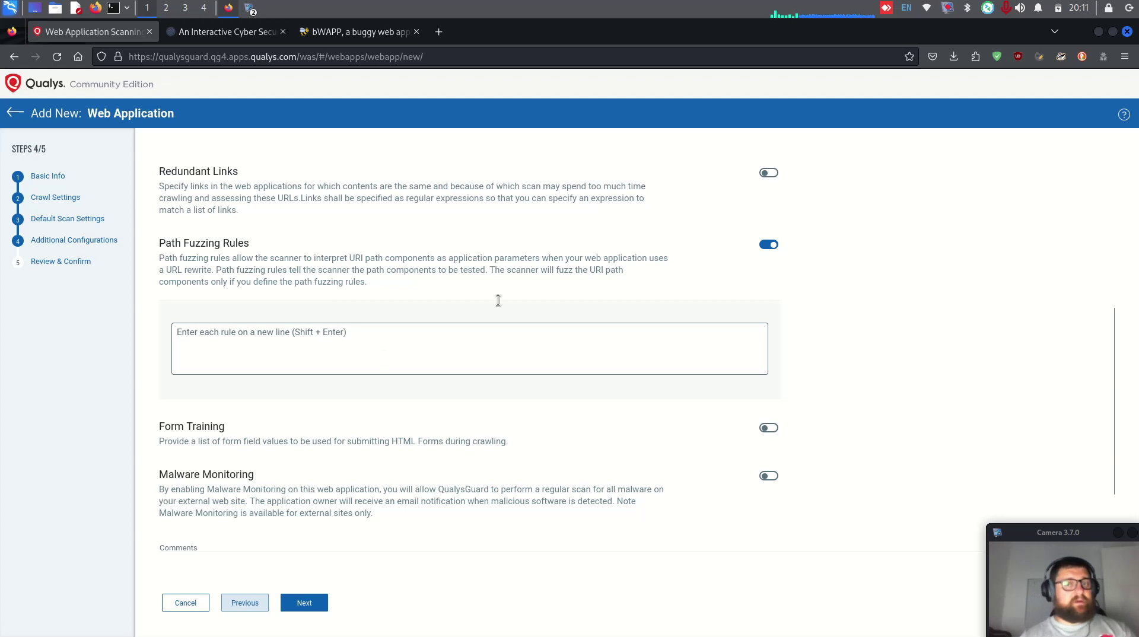
pyautogui.click(769, 244)
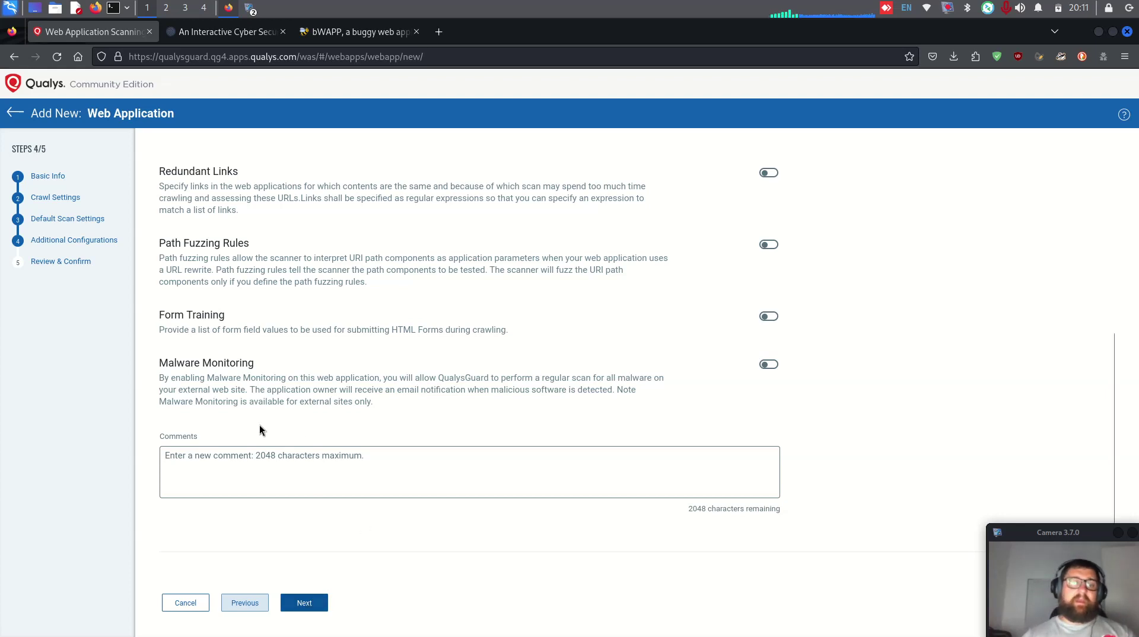
# Proceed without additional configurations, review the summary through to the end, and create the web application without scanning it
pyautogui.click(302, 602)
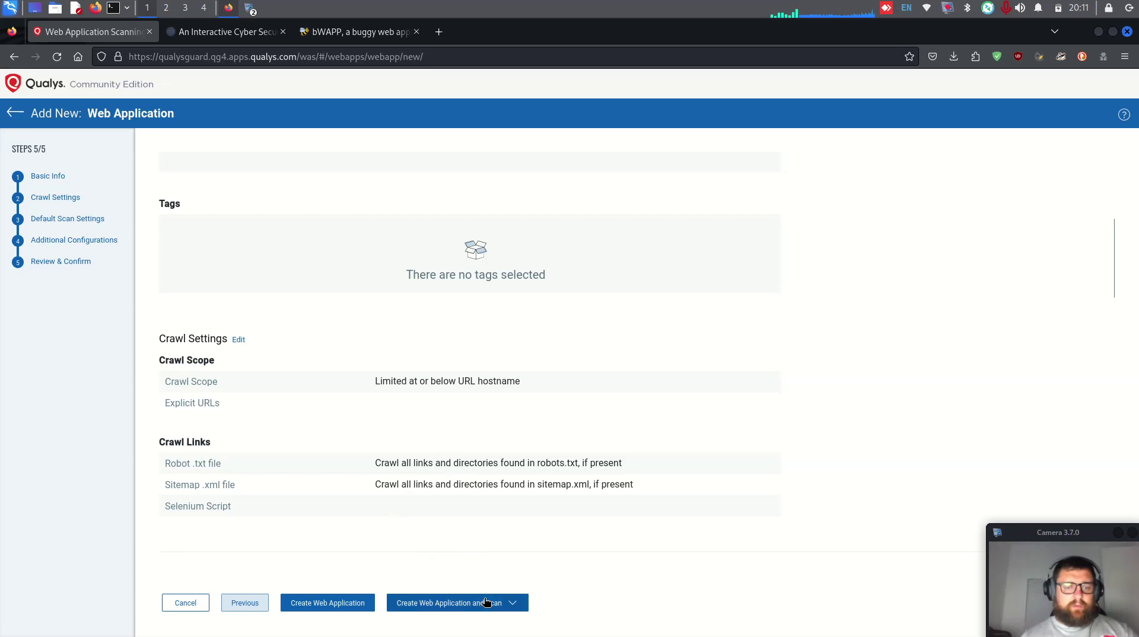
pyautogui.moveTo(1113, 282); pyautogui.dragTo(1107, 529)
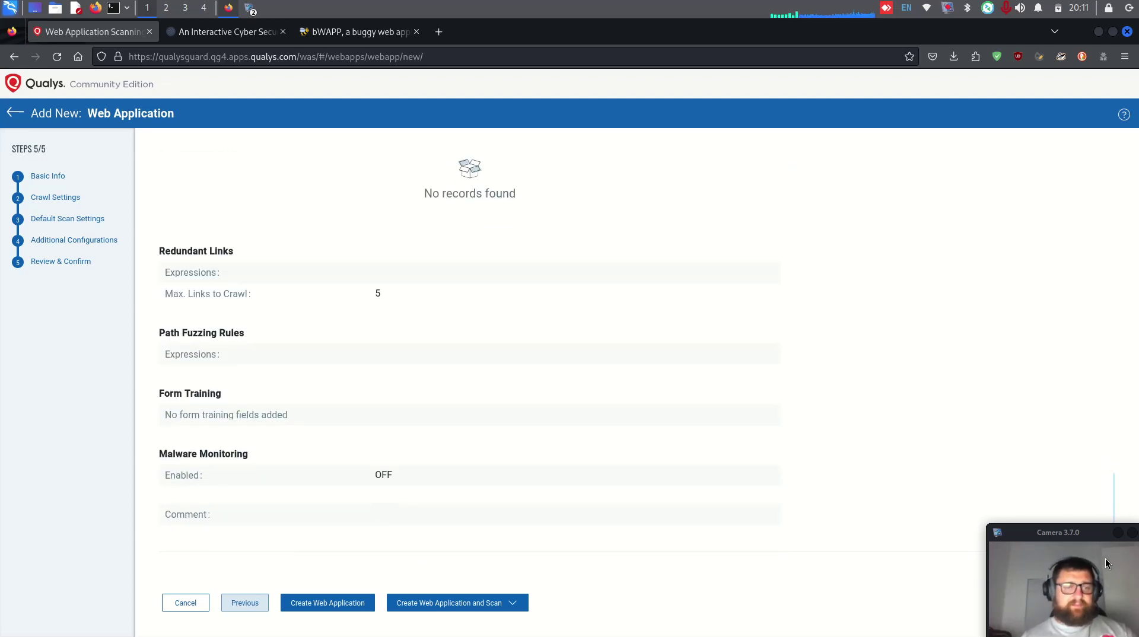
pyautogui.click(328, 603)
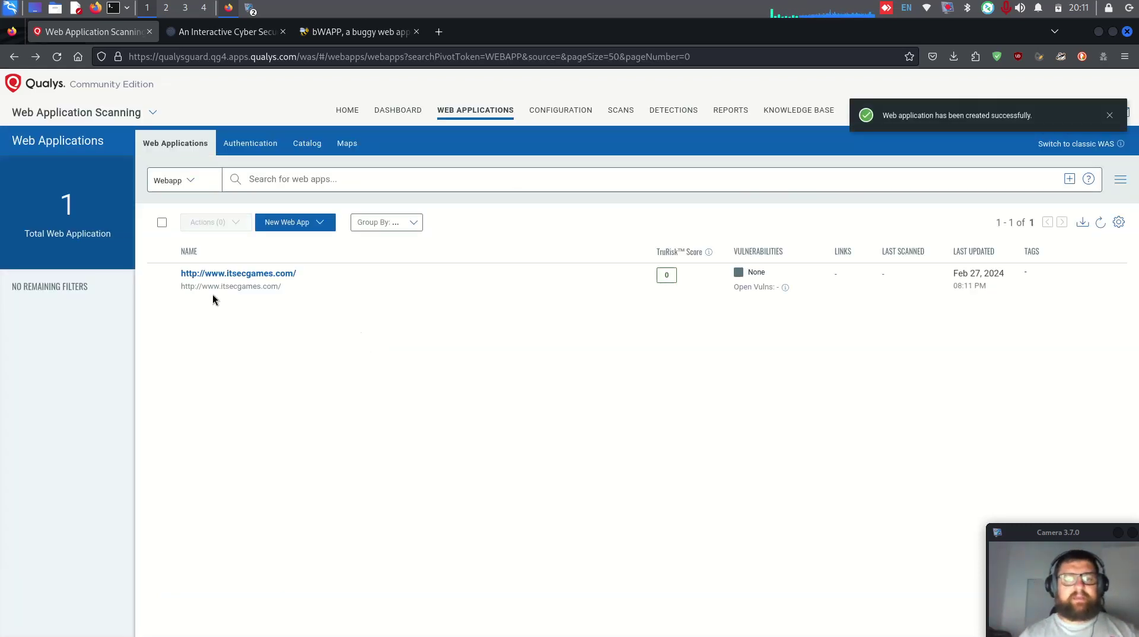
pyautogui.click(175, 277)
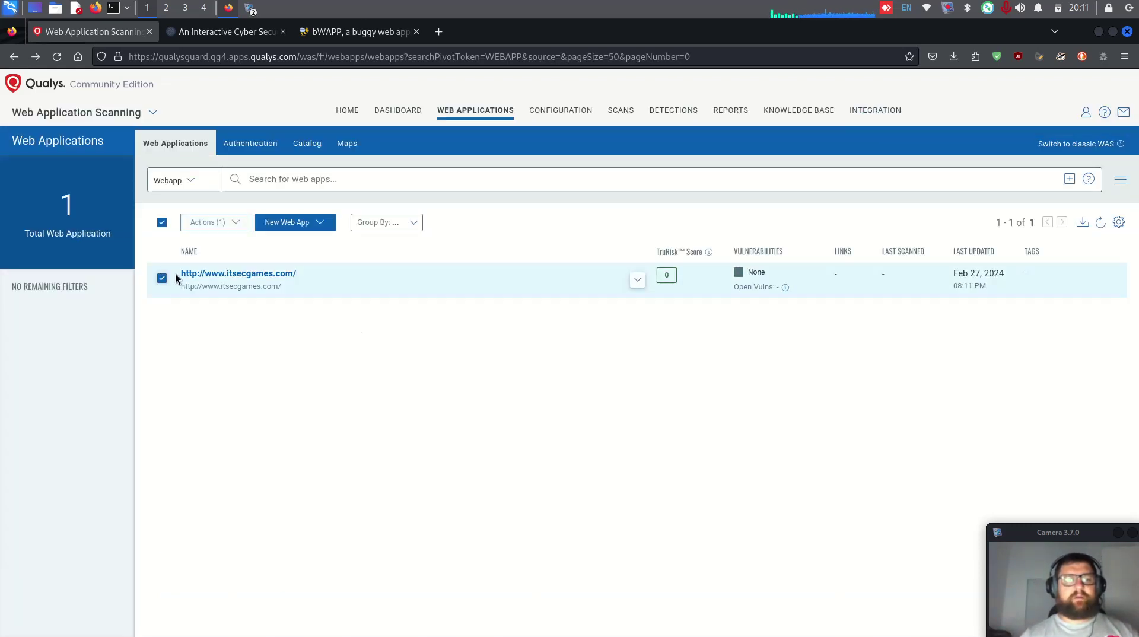
pyautogui.click(637, 280)
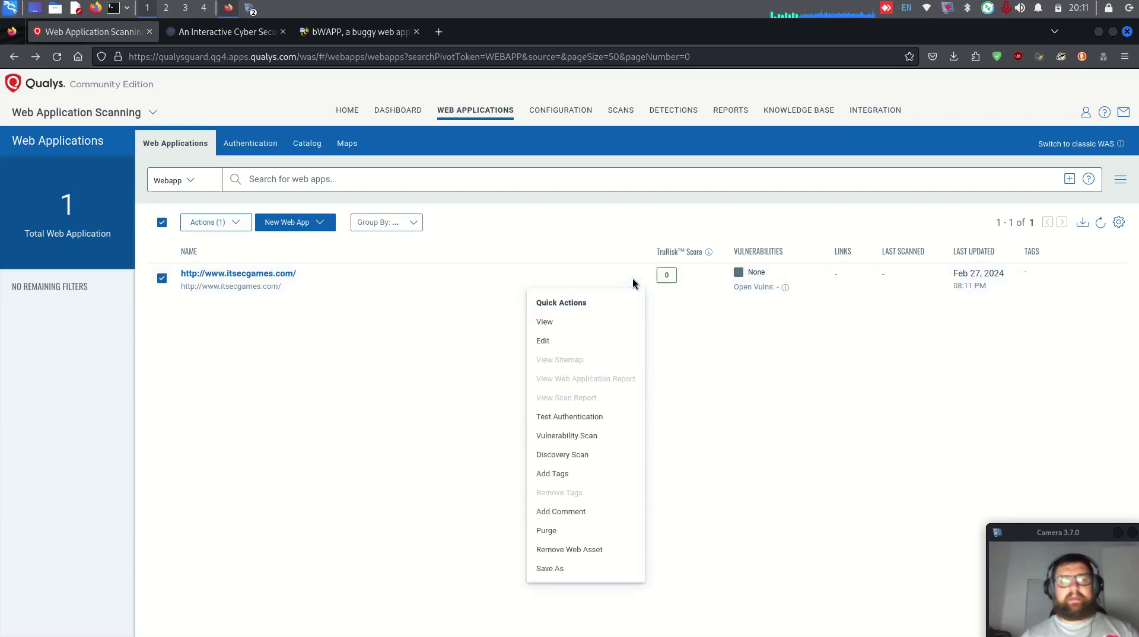
pyautogui.click(587, 437)
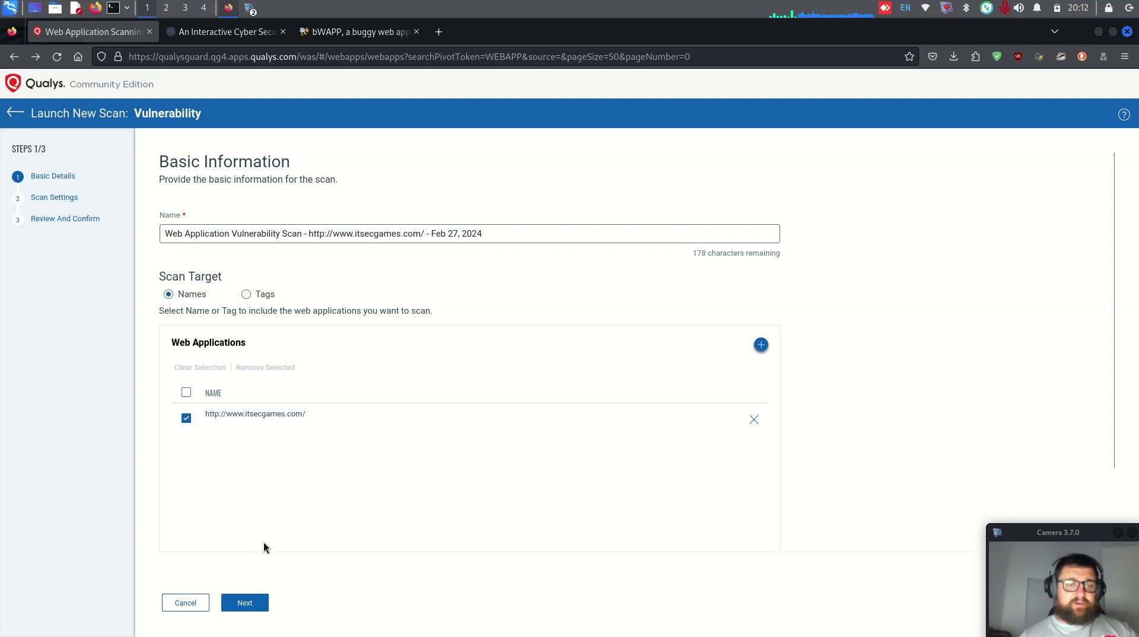
pyautogui.click(252, 604)
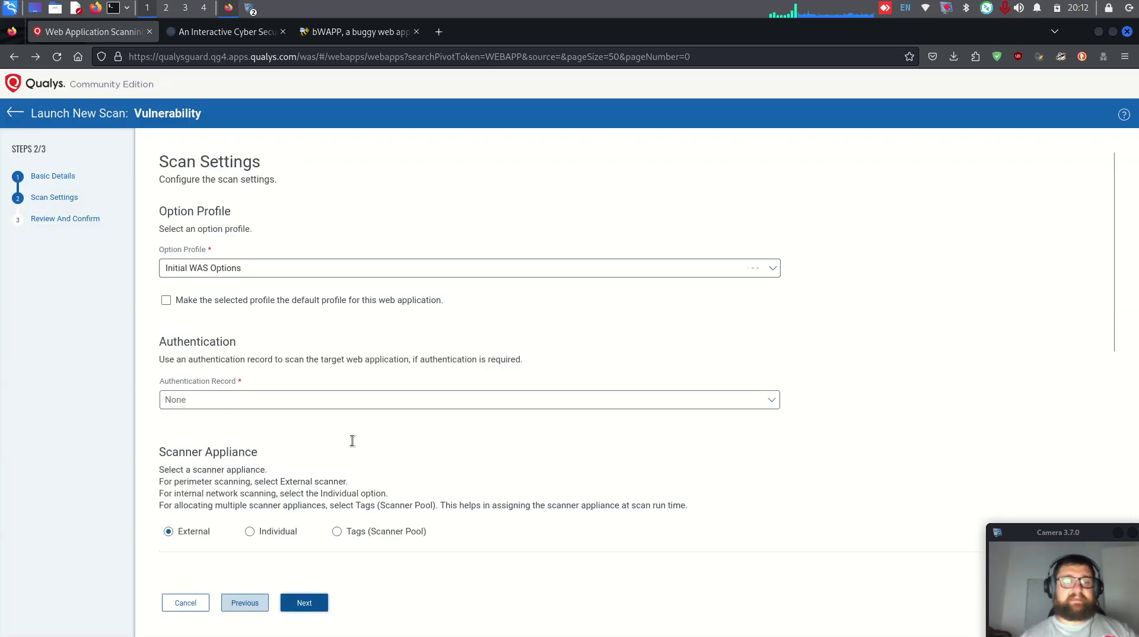
# Keep Initial WAS Options as the option profile and None as the authentication record, and launch the scan
pyautogui.click(287, 271)
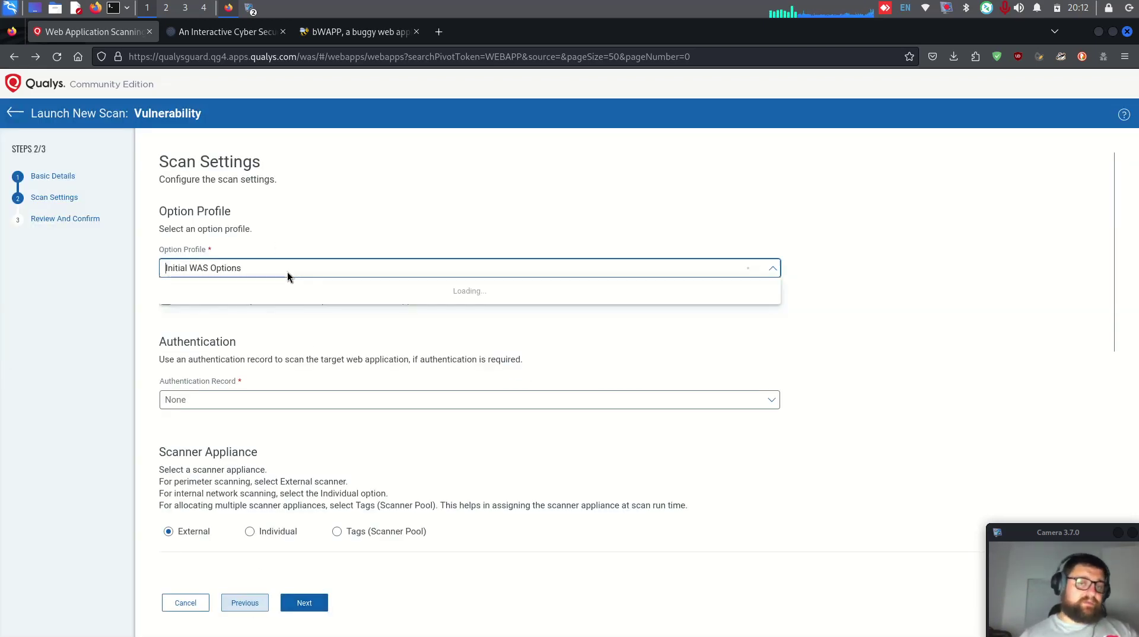
pyautogui.click(300, 270)
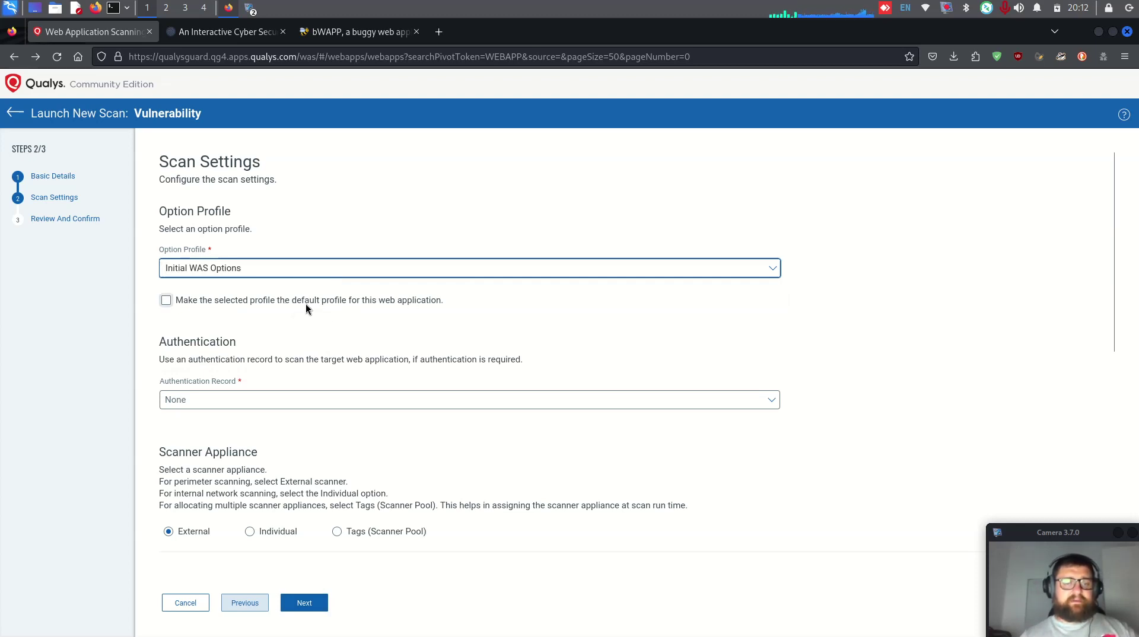
pyautogui.click(312, 408)
pyautogui.click(338, 422)
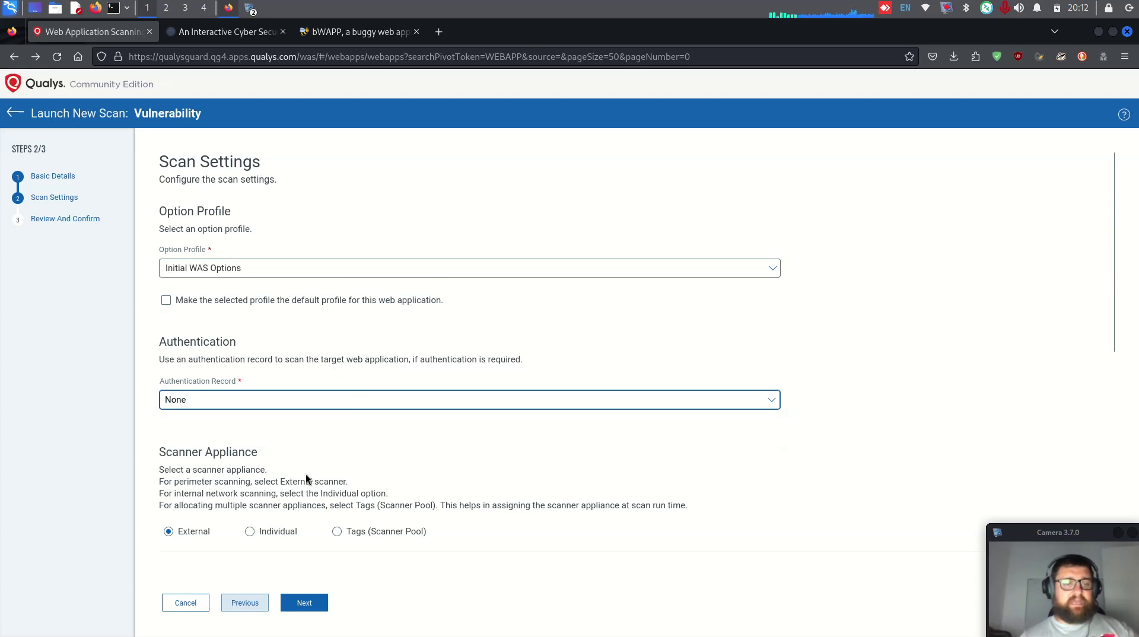
pyautogui.click(314, 604)
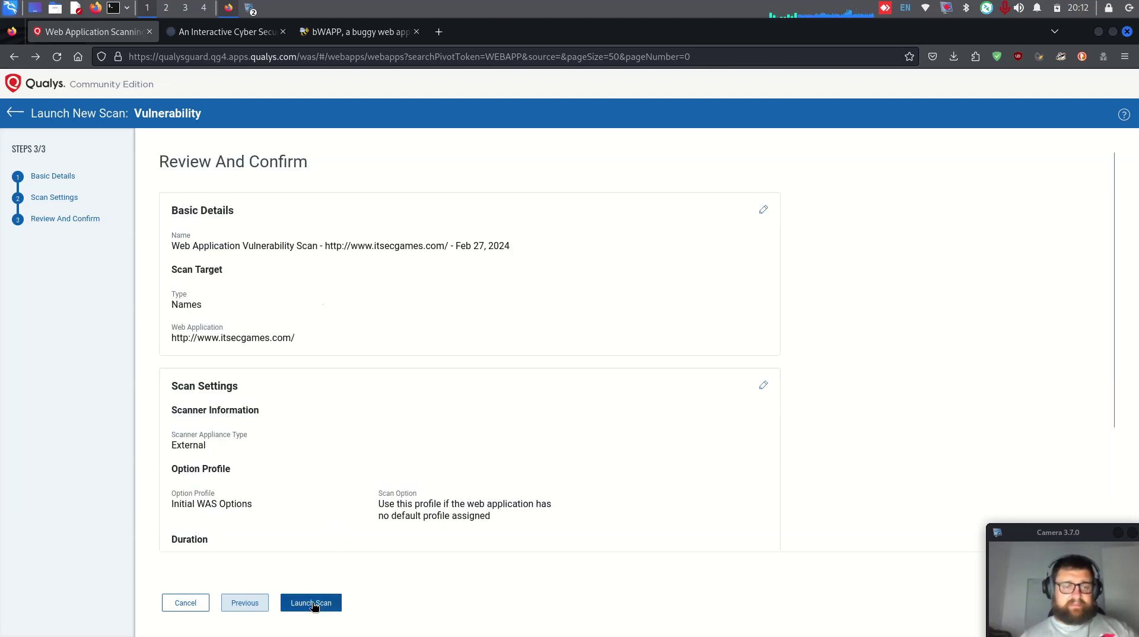
pyautogui.click(308, 603)
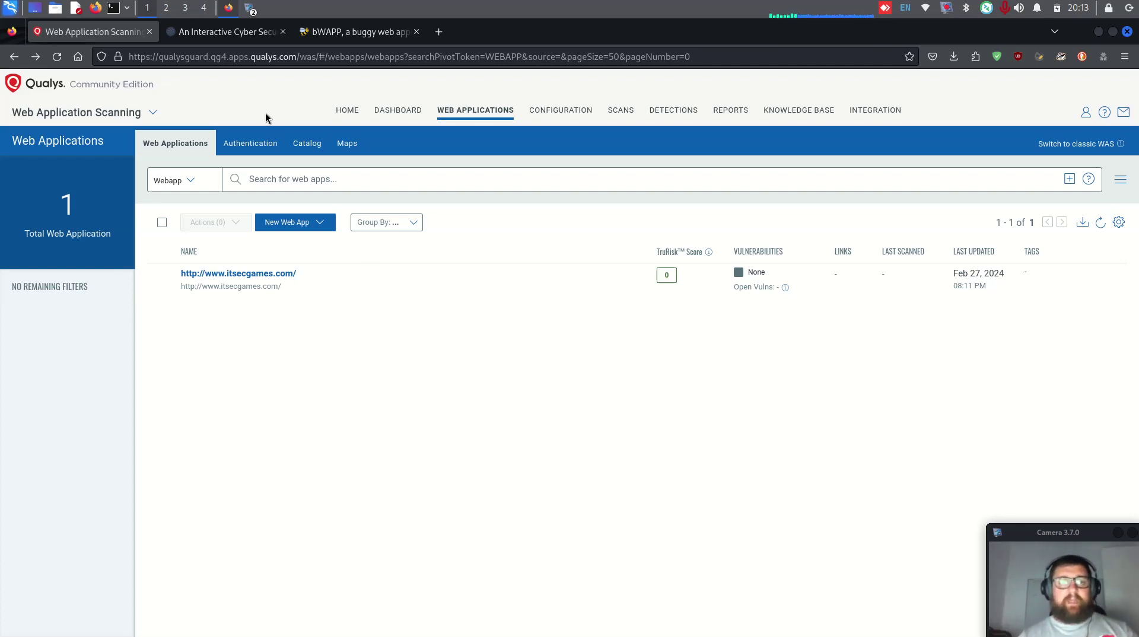
pyautogui.click(249, 8)
pyautogui.click(270, 29)
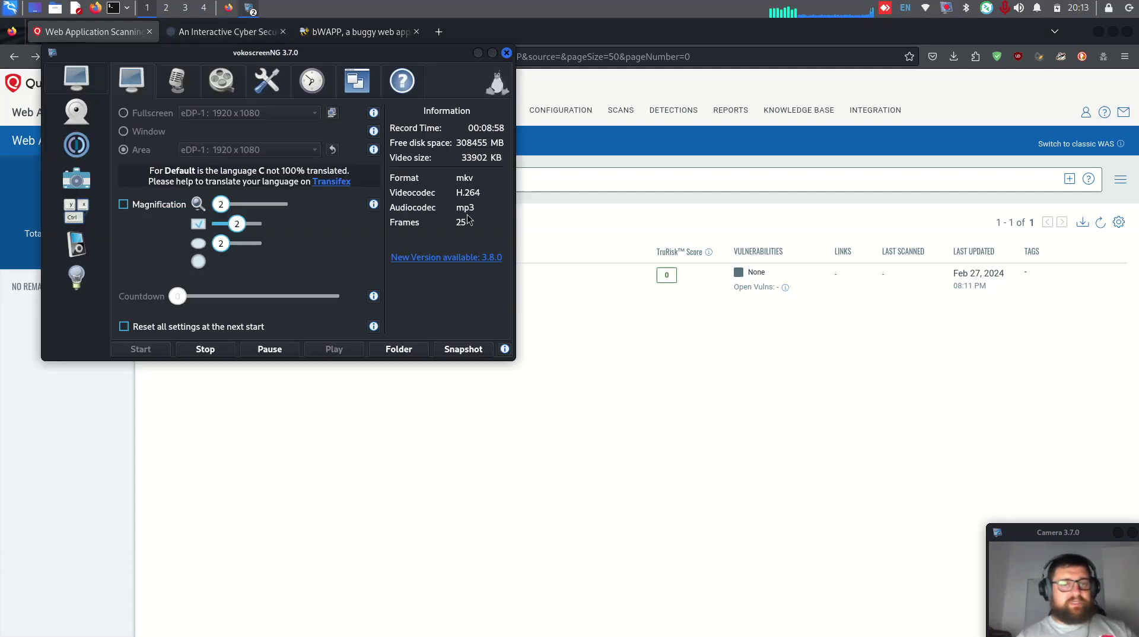
pyautogui.moveTo(389, 53); pyautogui.dragTo(386, 210)
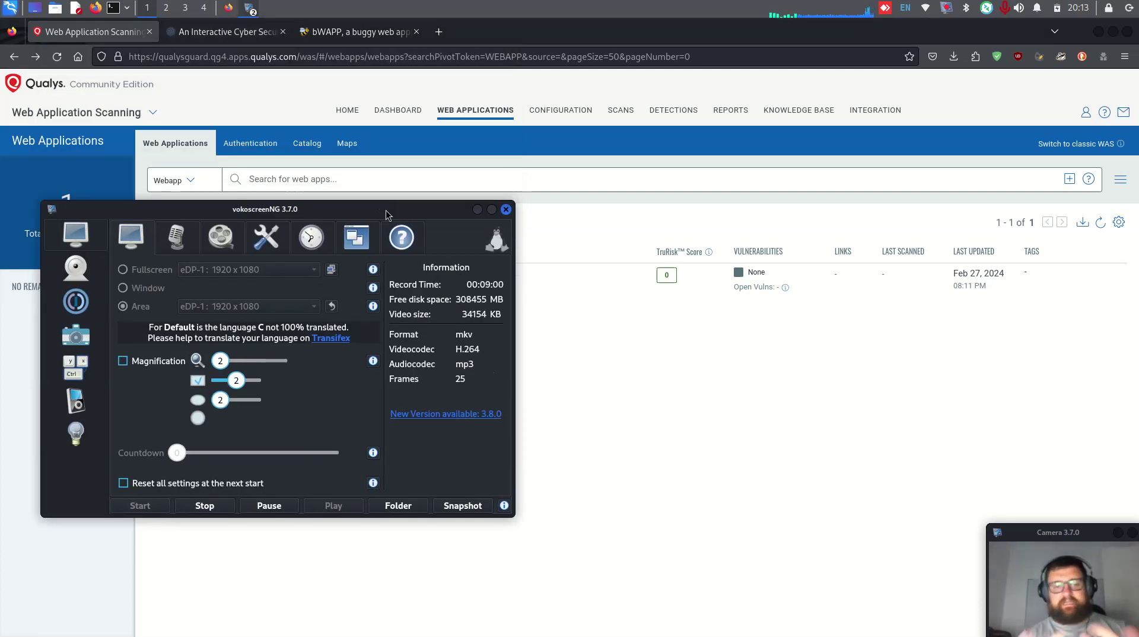